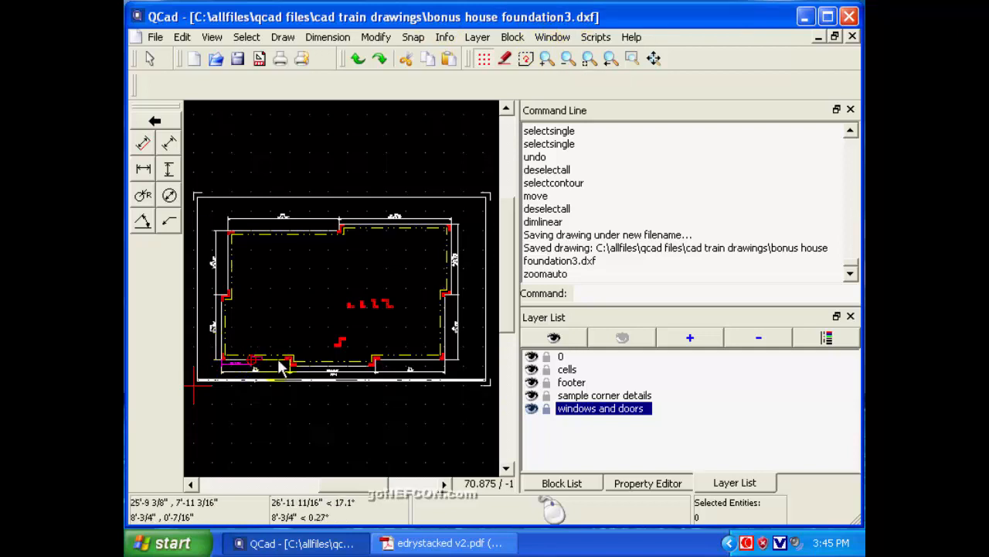
# Examine the dimensioned window opening in the lower-left wall of the foundation plan.
pyautogui.click(632, 60)
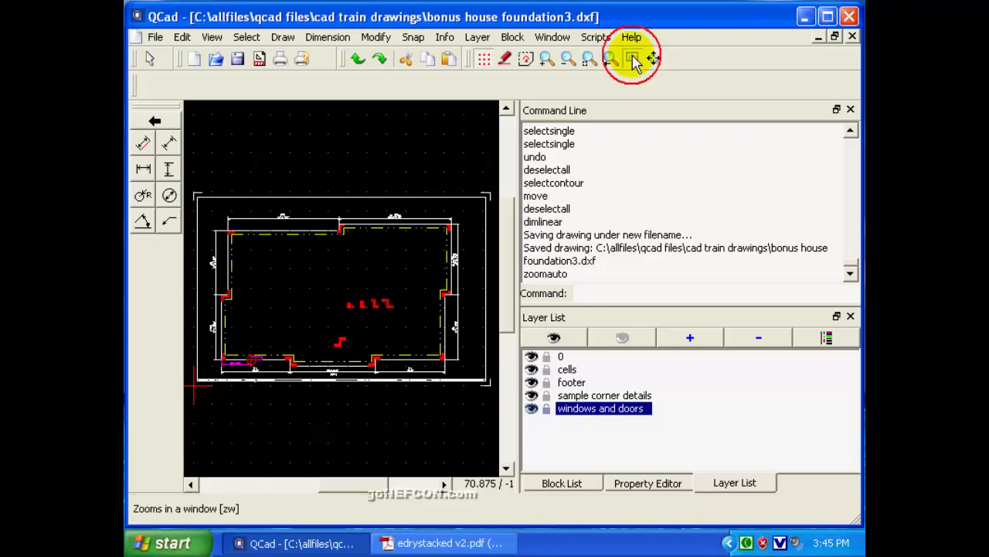
pyautogui.click(209, 334)
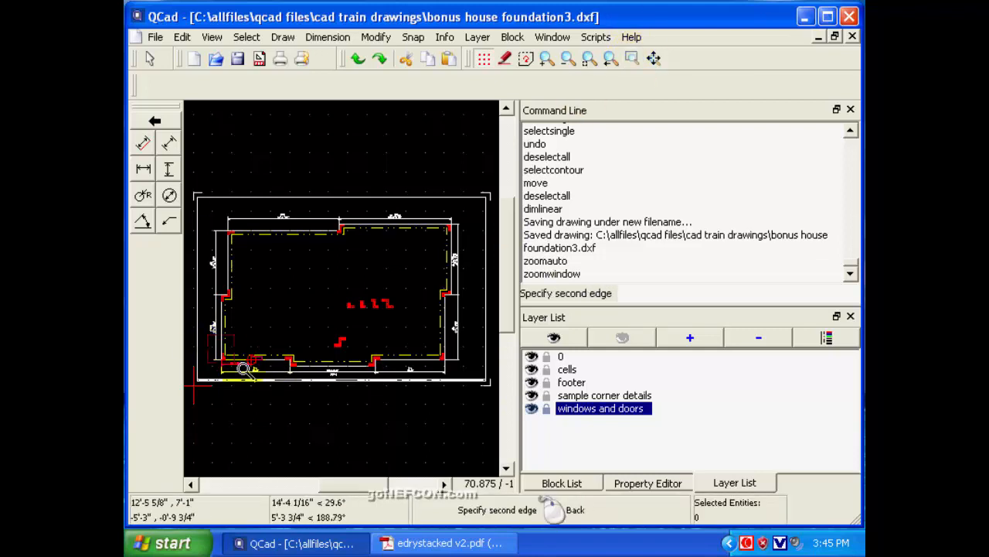
pyautogui.click(305, 395)
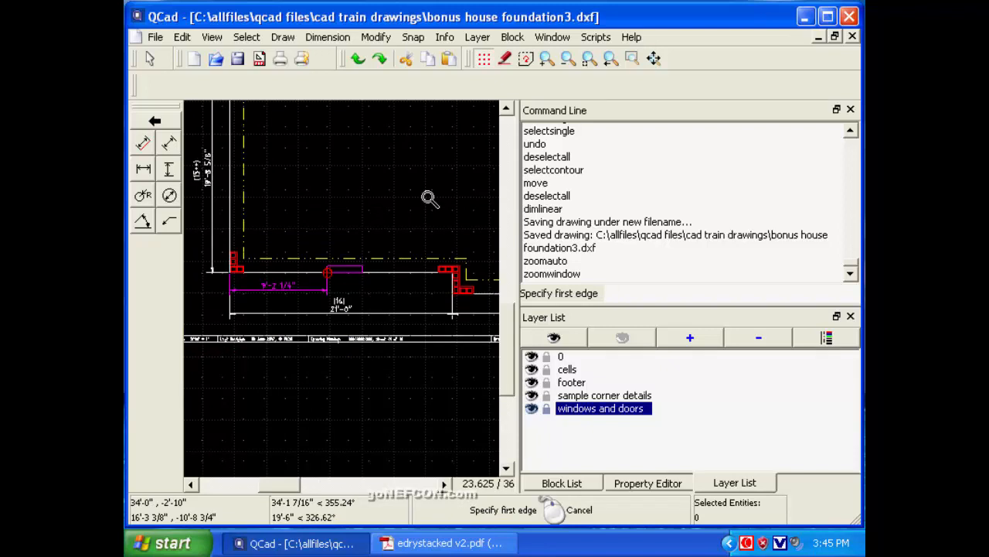
pyautogui.click(546, 59)
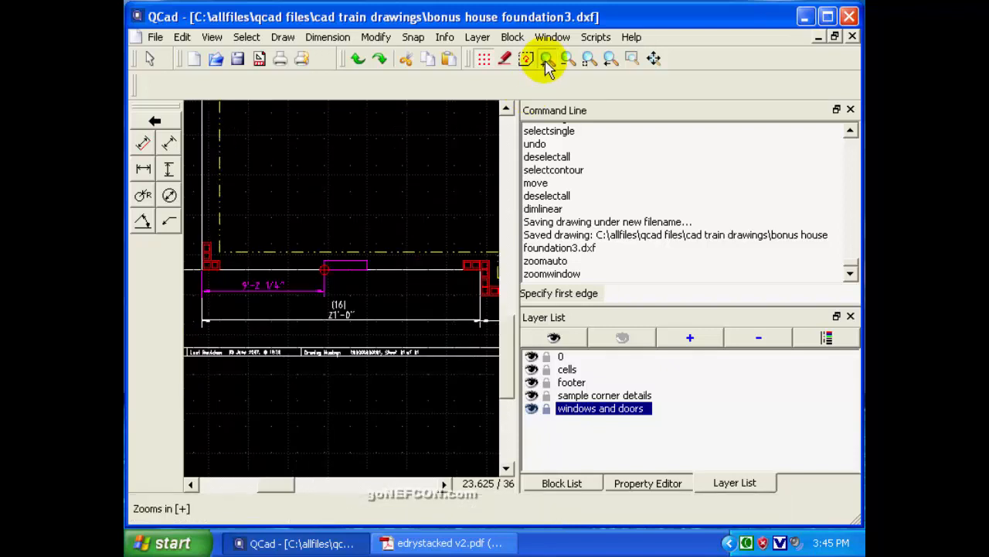
pyautogui.click(546, 59)
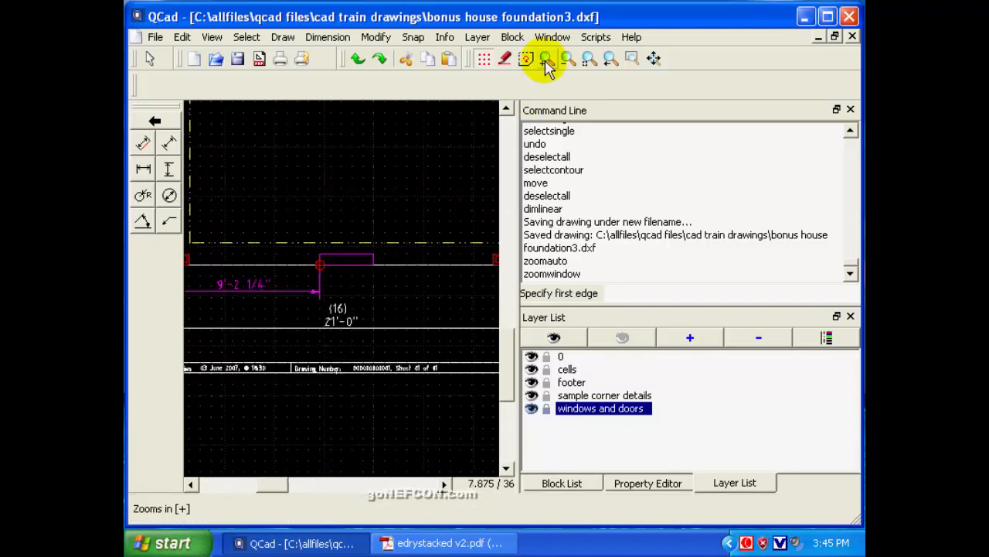
pyautogui.click(192, 485)
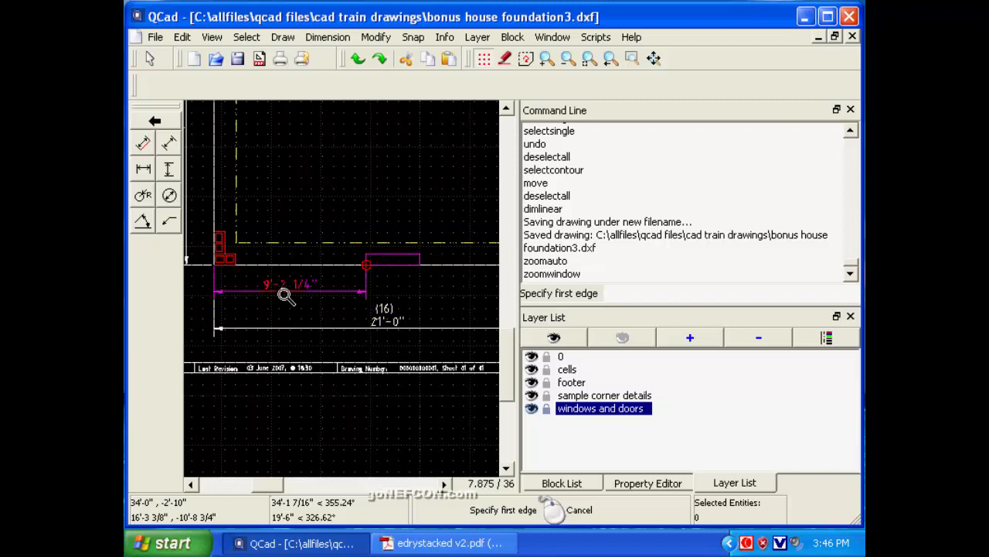
# Consult the two-cell block dimensions table in Adobe Reader, then return to QCad and examine the lower wall on both sides of the window opening.
pyautogui.click(445, 542)
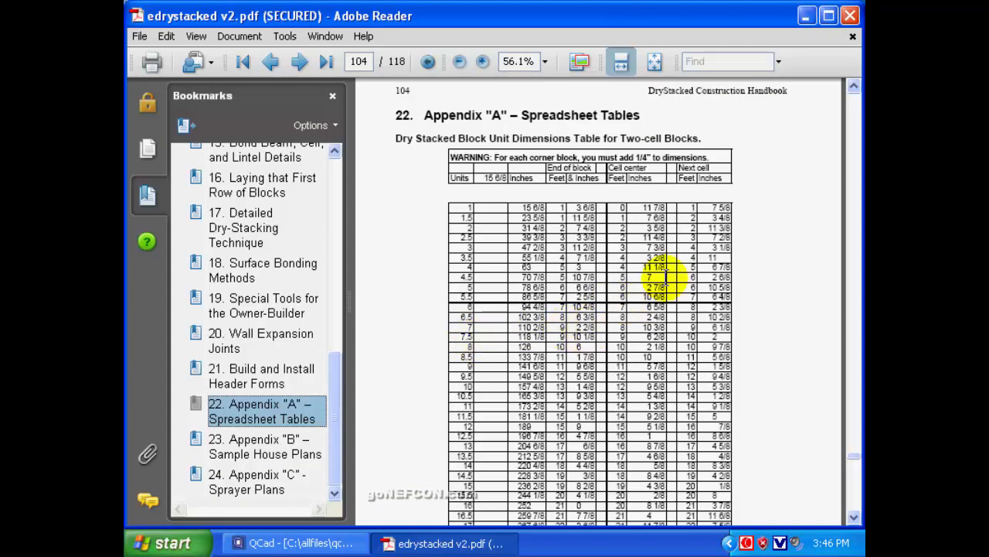
pyautogui.click(806, 15)
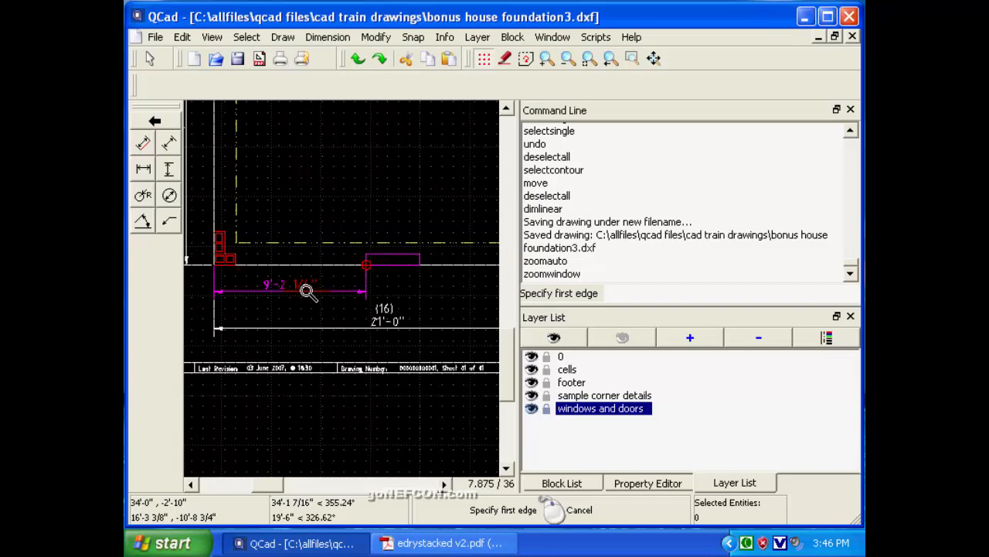
pyautogui.click(446, 485)
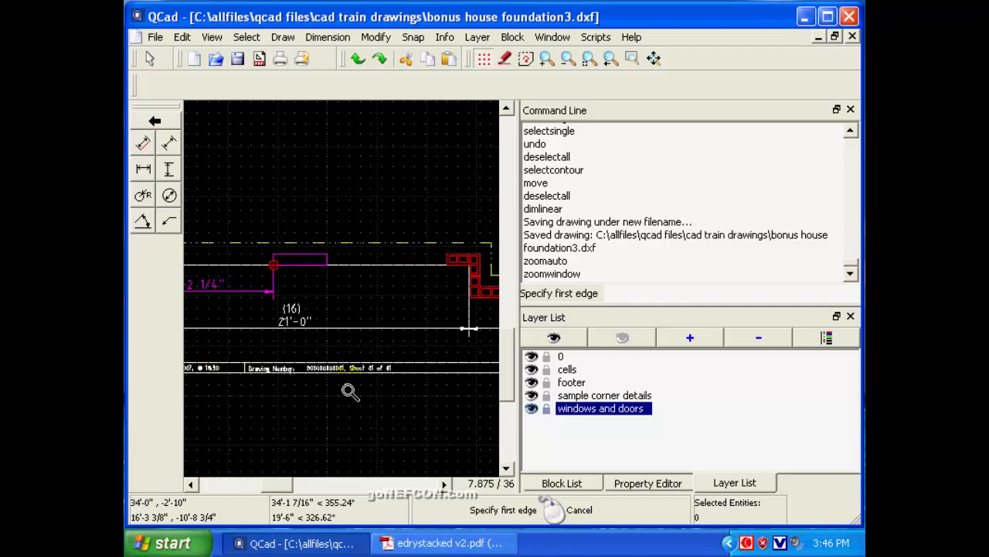
pyautogui.click(191, 484)
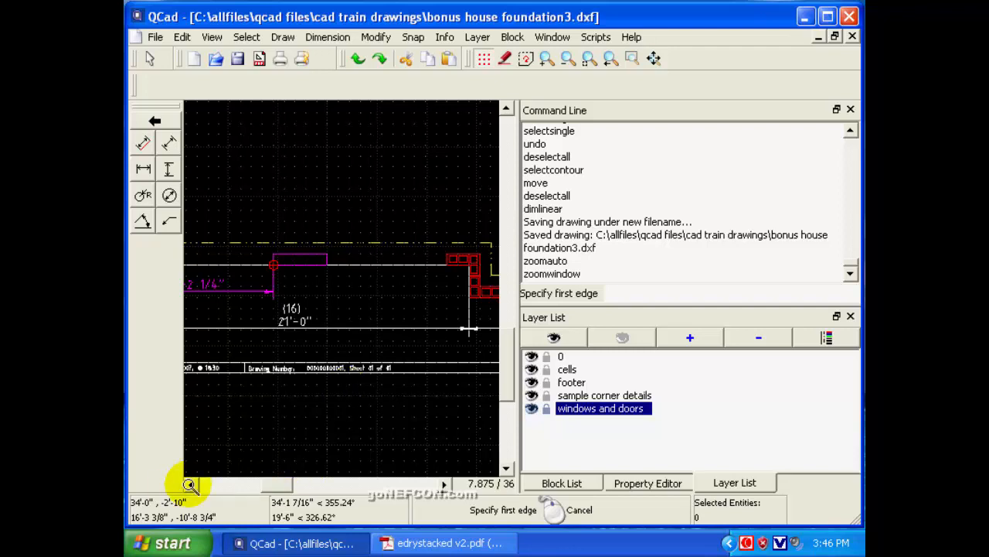
pyautogui.click(190, 484)
pyautogui.click(190, 484)
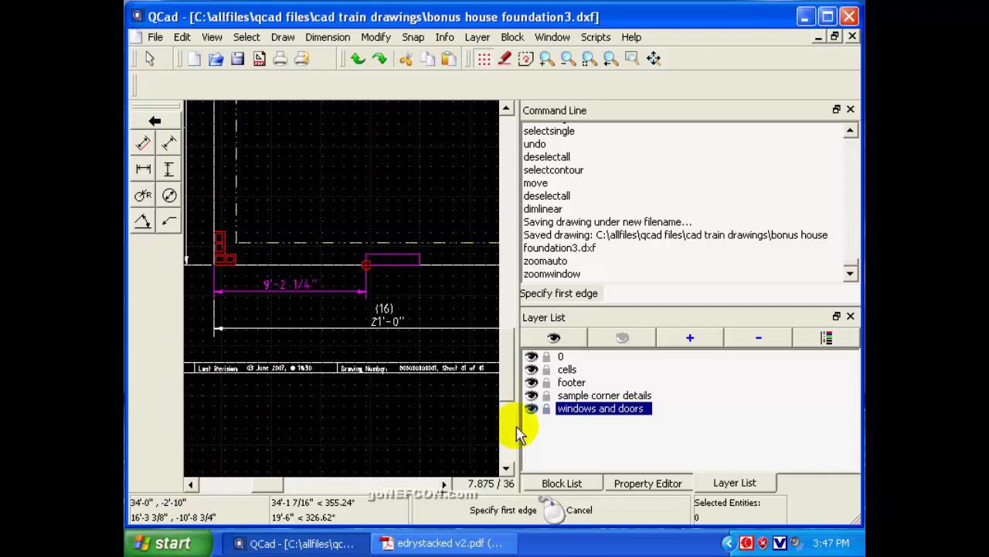
# On the cells layer, draw a circle of radius 4 on a grid point inside the house, straight above the window opening's left end.
pyautogui.click(568, 370)
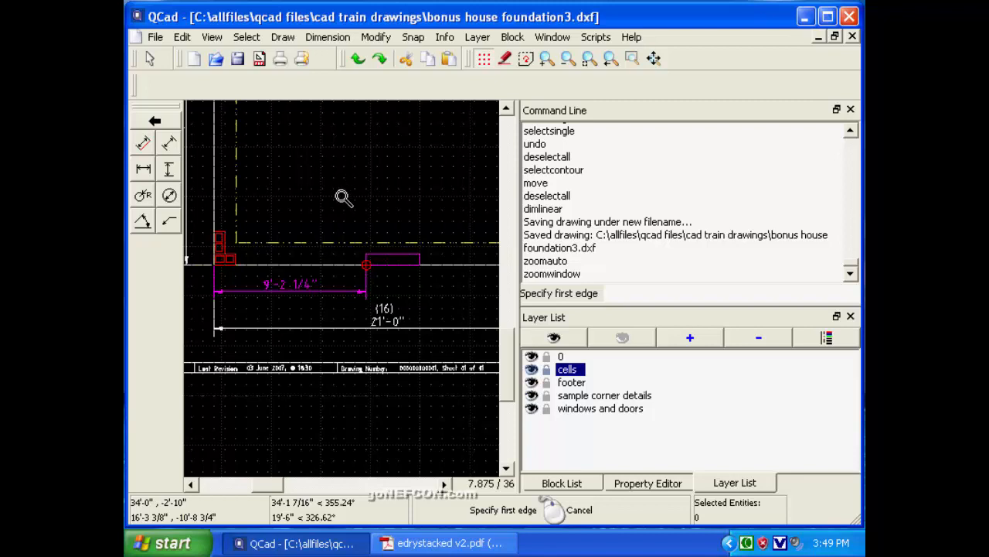
pyautogui.click(156, 58)
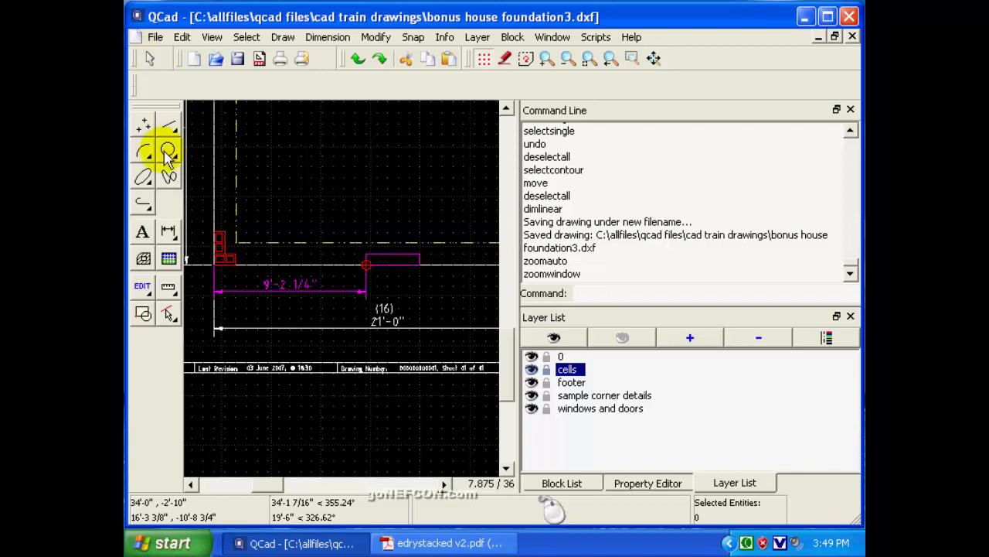
pyautogui.click(169, 153)
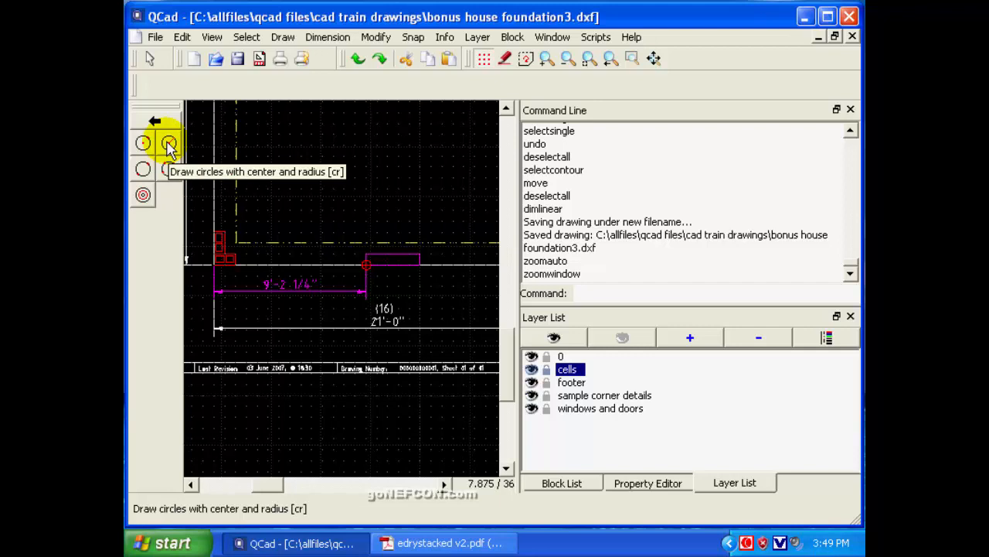
pyautogui.click(168, 145)
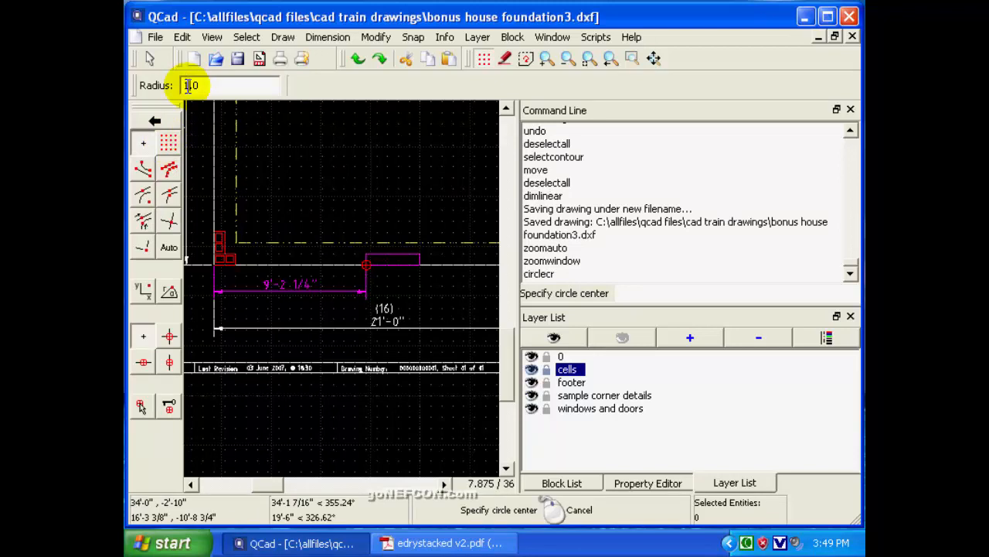
pyautogui.click(188, 86)
pyautogui.press('BackSpace')
pyautogui.write('4')
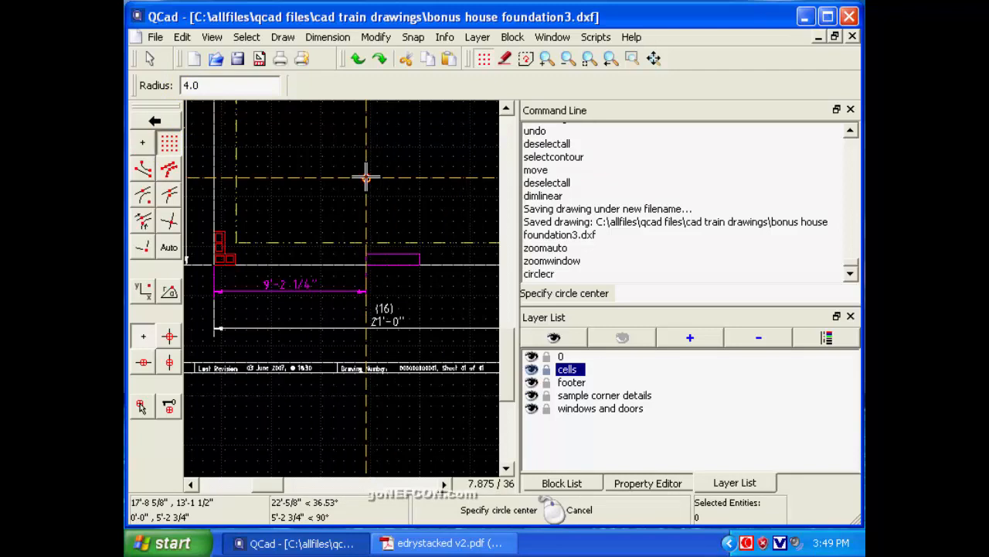
pyautogui.rightClick(367, 179)
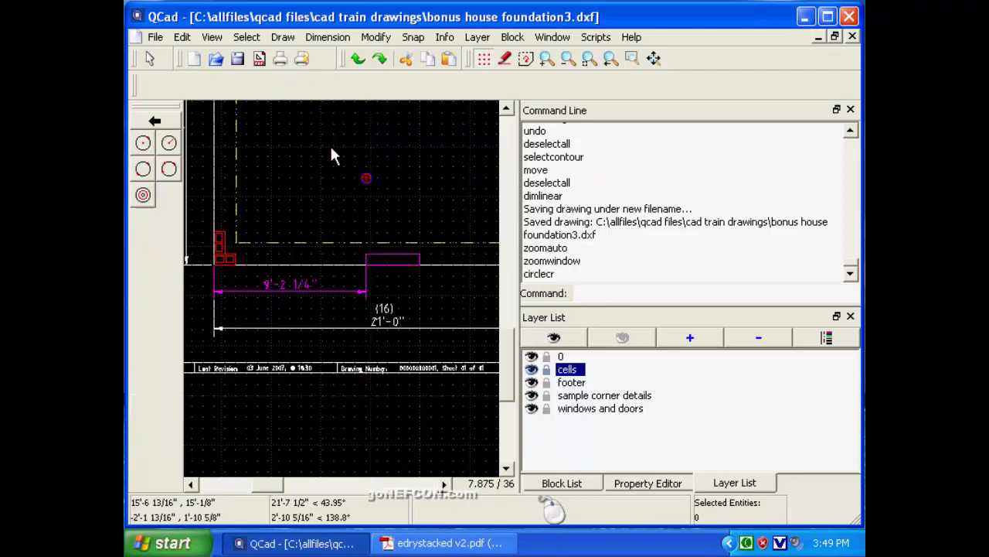
# Check the default pen colour, width and line type of the cells layer.
pyautogui.click(569, 371)
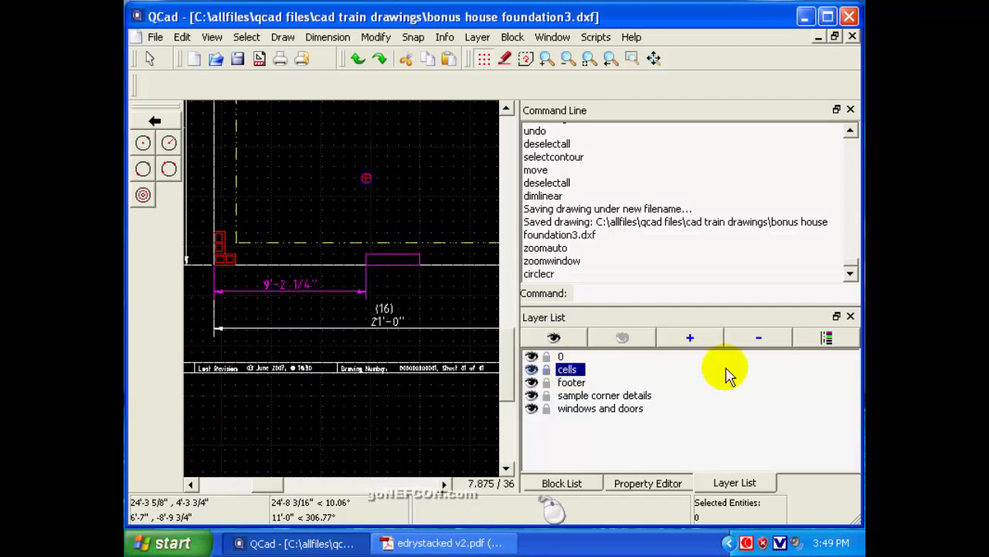
pyautogui.click(827, 338)
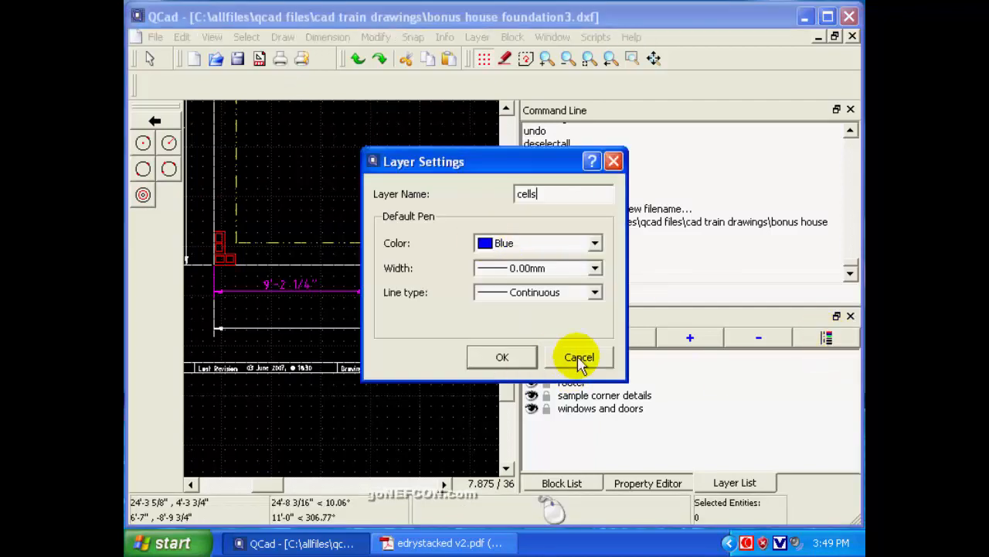
pyautogui.click(529, 358)
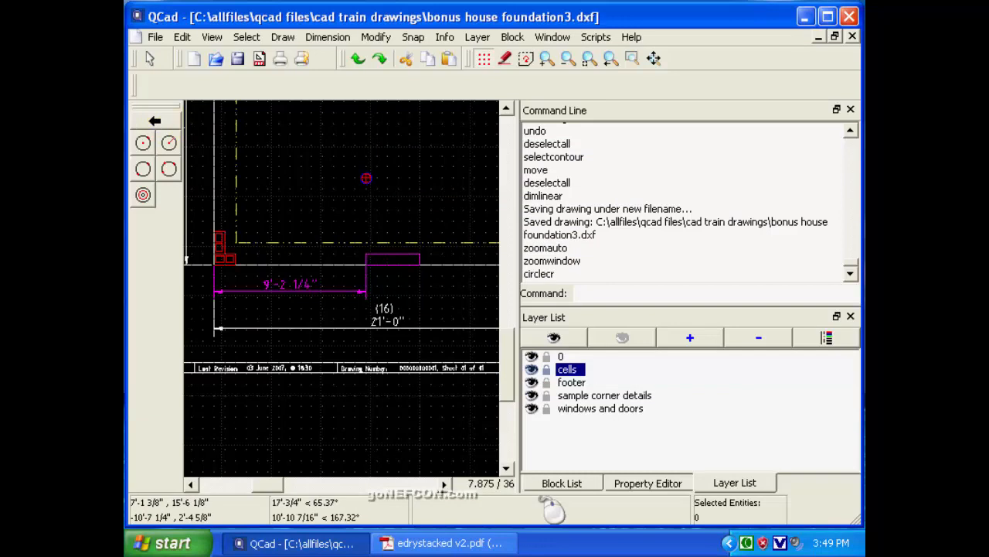
# Draw a grid-snapped horizontal line about 1'-3 3/4" long through the circle's centre, extending past it on both sides.
pyautogui.click(147, 60)
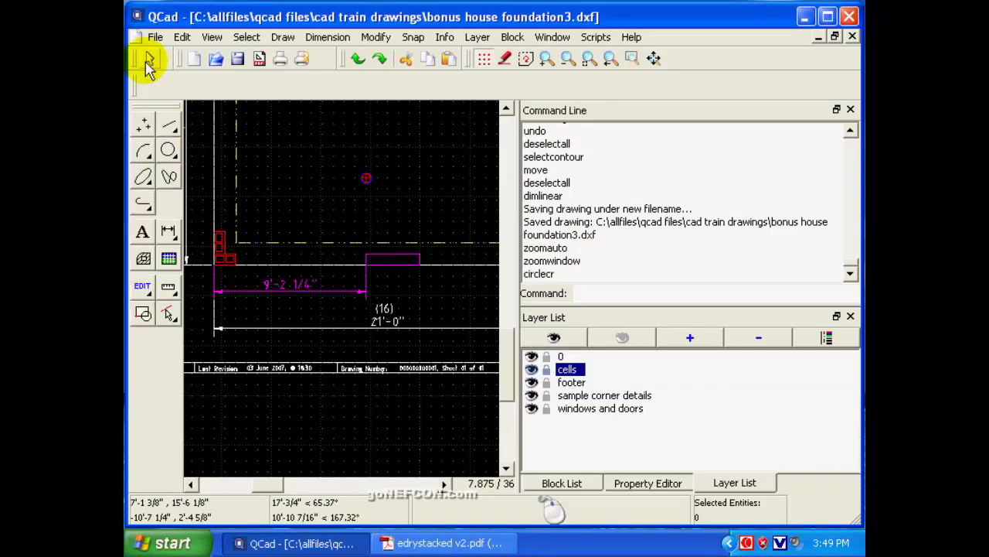
pyautogui.click(166, 128)
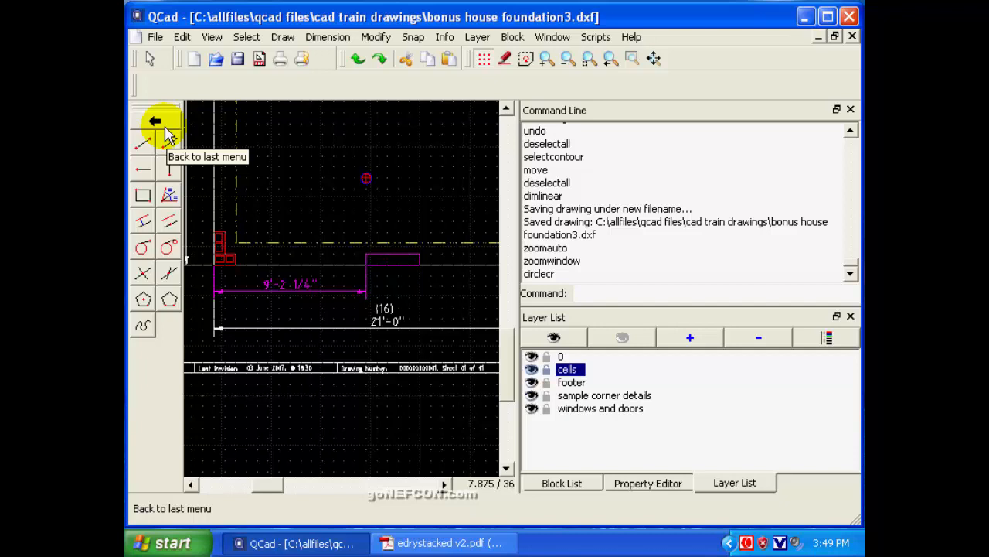
pyautogui.click(143, 147)
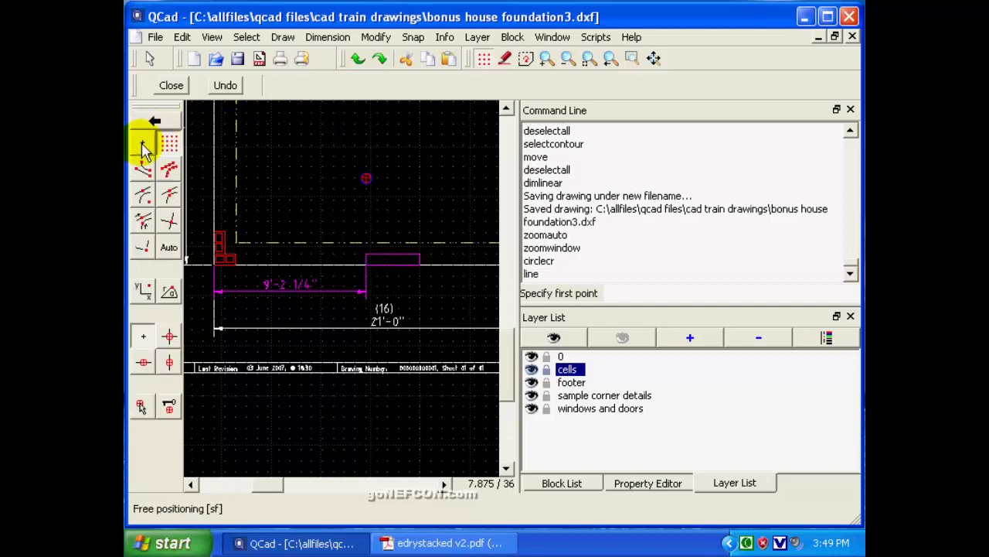
pyautogui.click(170, 142)
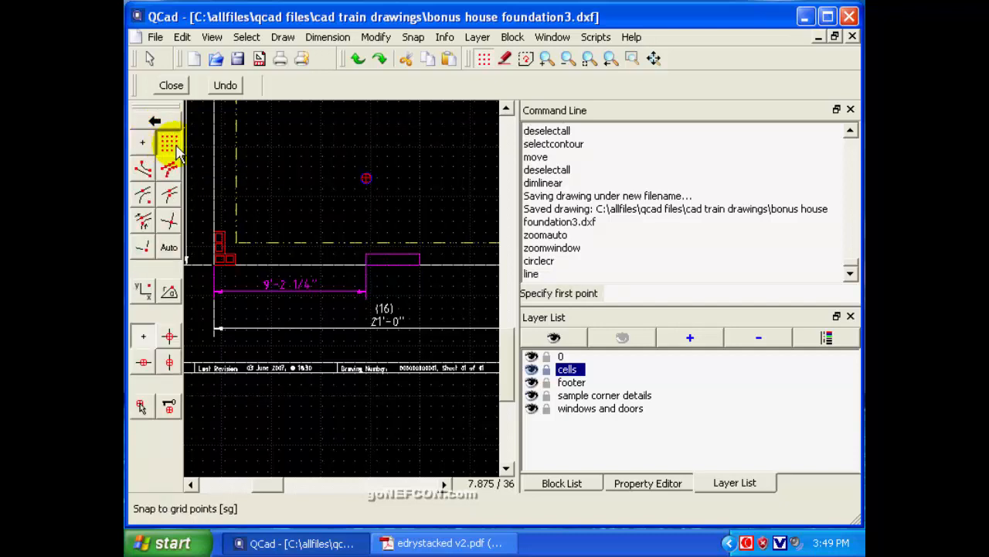
pyautogui.click(355, 178)
pyautogui.click(377, 178)
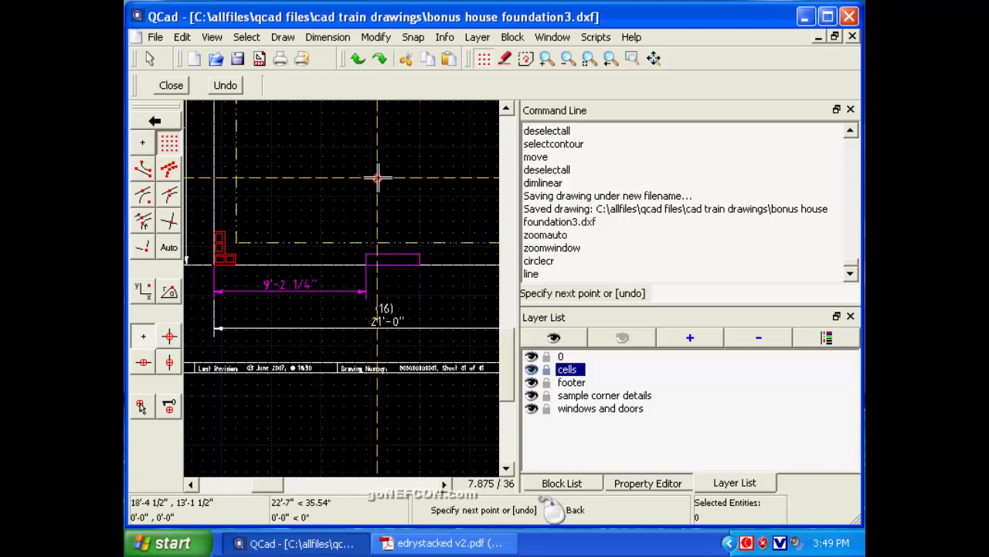
pyautogui.rightClick(376, 174)
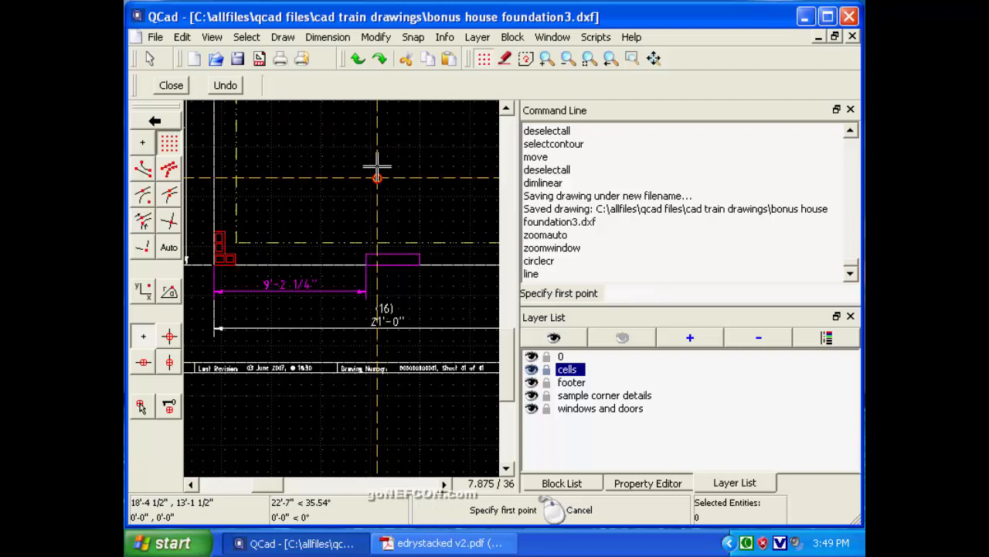
# Draw a grid-snapped vertical line about 1'-3 3/4" long through the circle's centre to complete the crosshair.
pyautogui.click(366, 166)
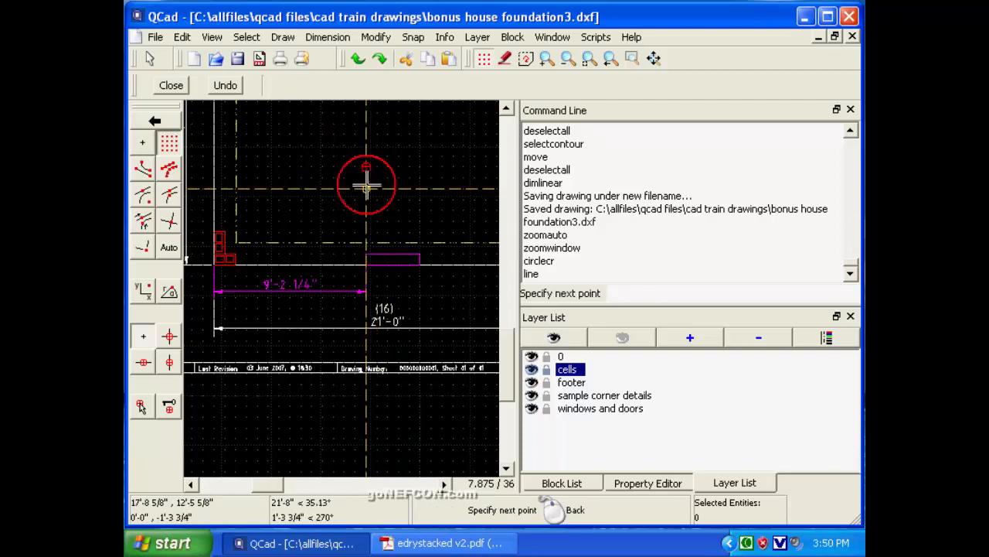
pyautogui.click(366, 187)
pyautogui.rightClick(365, 190)
pyautogui.rightClick(353, 180)
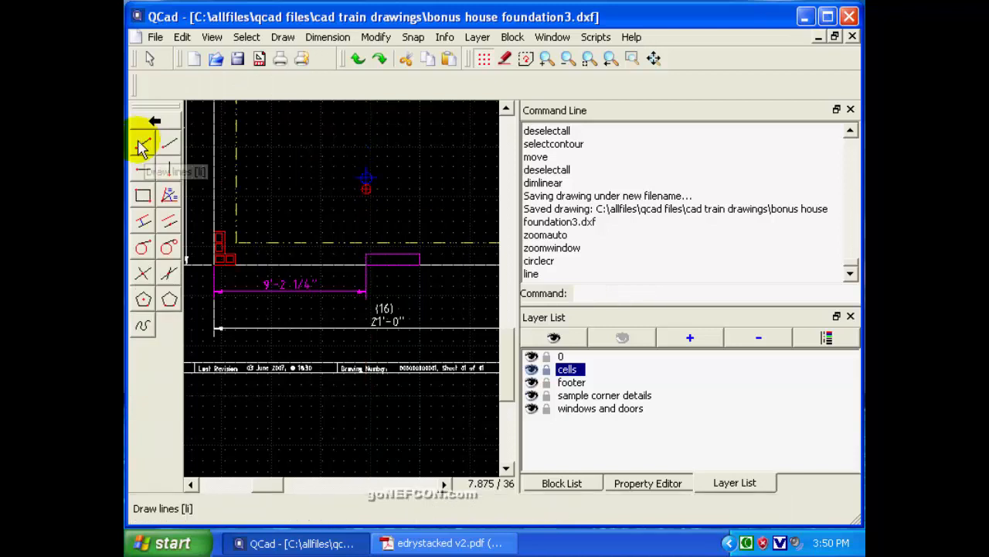
pyautogui.click(165, 145)
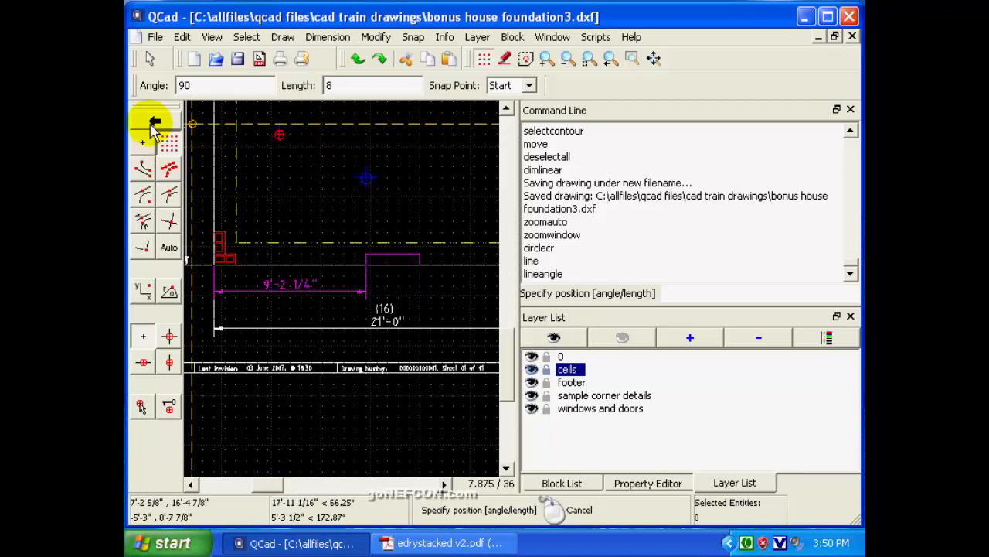
pyautogui.click(150, 59)
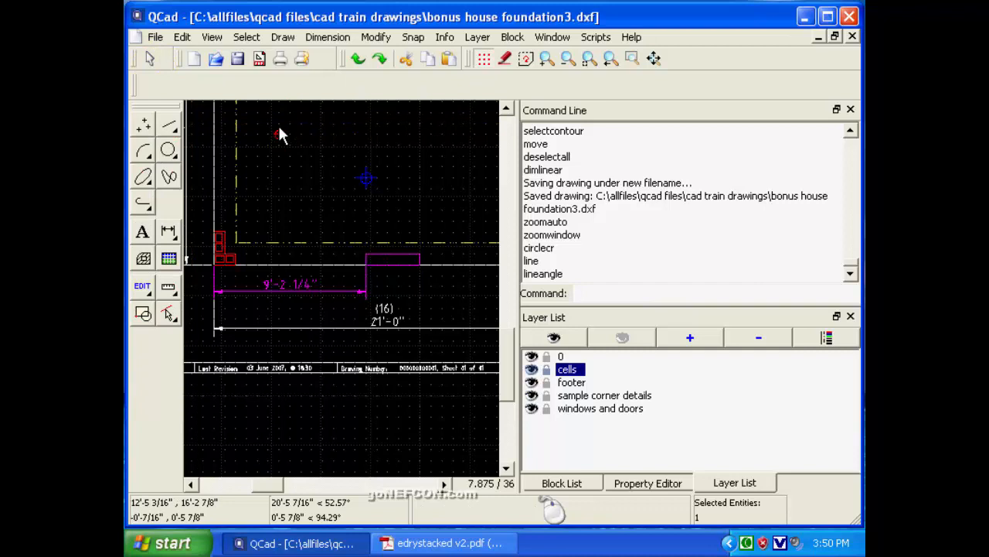
pyautogui.press('Delete')
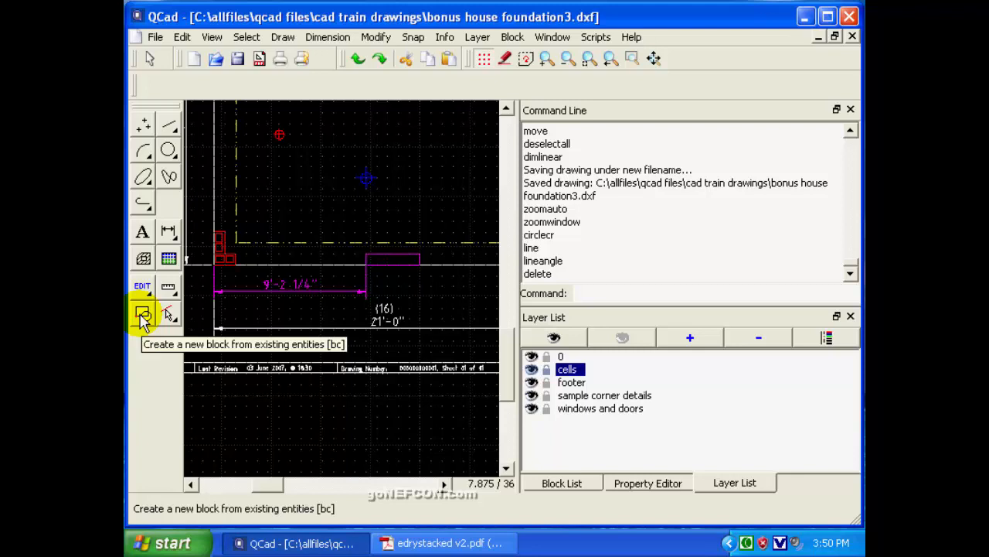
# Create a block named "cell marker" from the circle and its two crosshair lines, with the circle's centre as reference point.
pyautogui.click(569, 483)
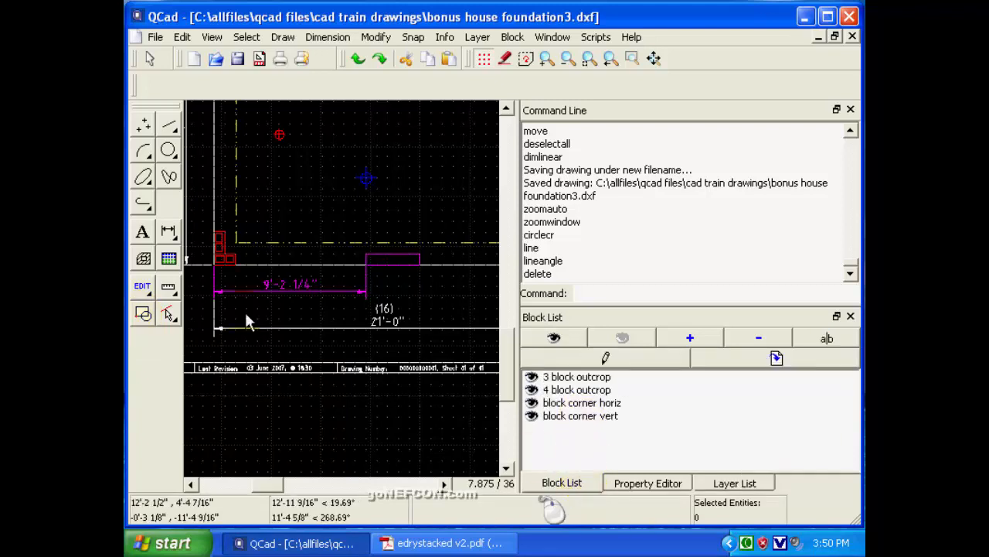
pyautogui.click(142, 315)
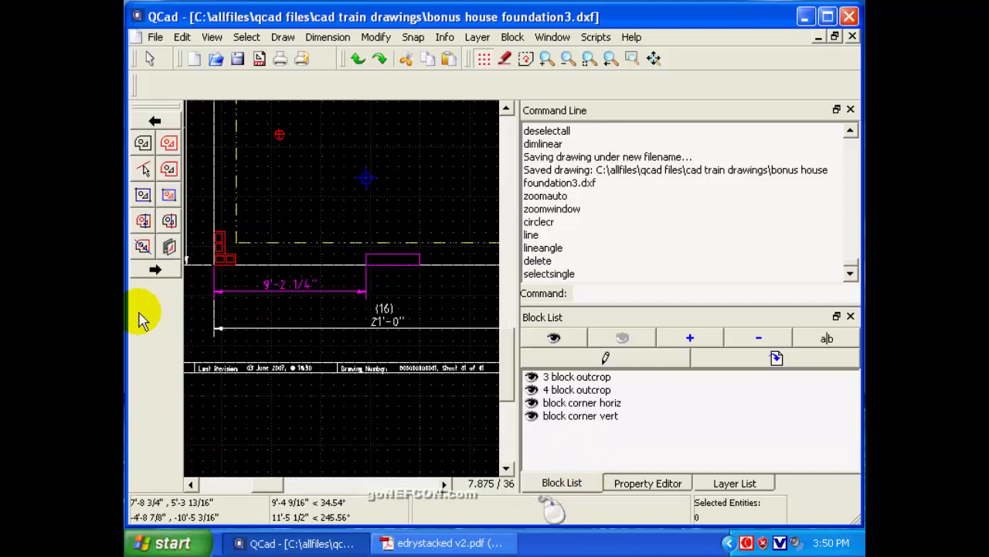
pyautogui.click(169, 194)
pyautogui.click(347, 158)
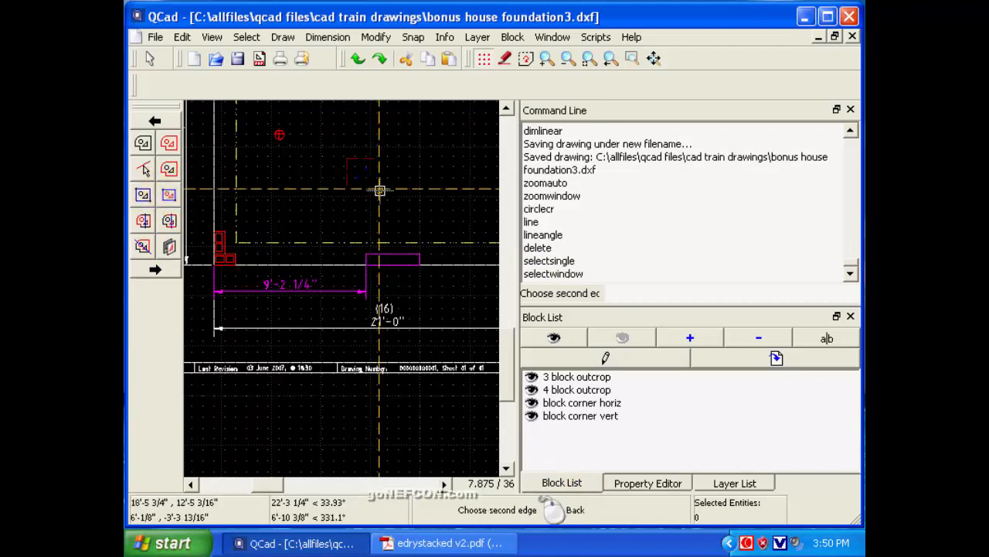
pyautogui.click(381, 195)
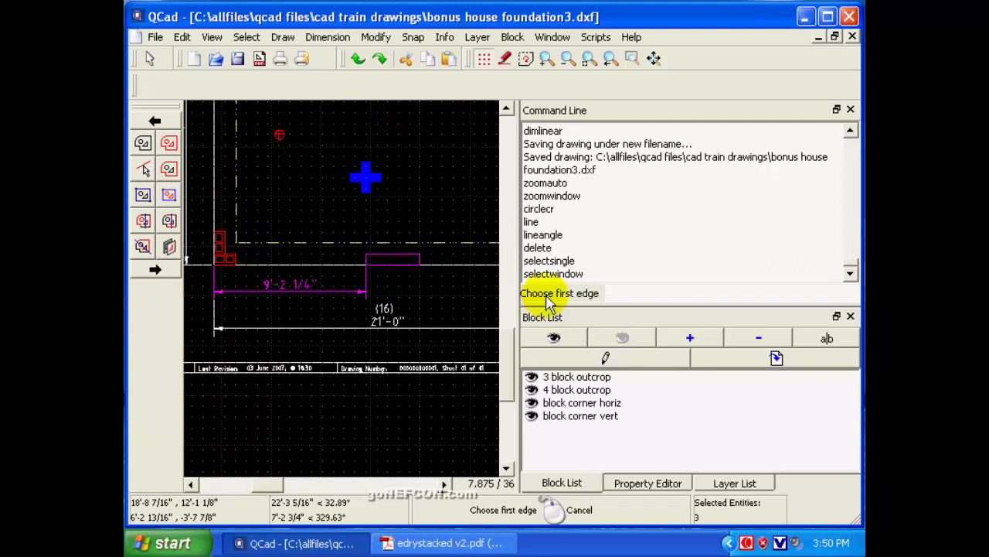
pyautogui.click(154, 269)
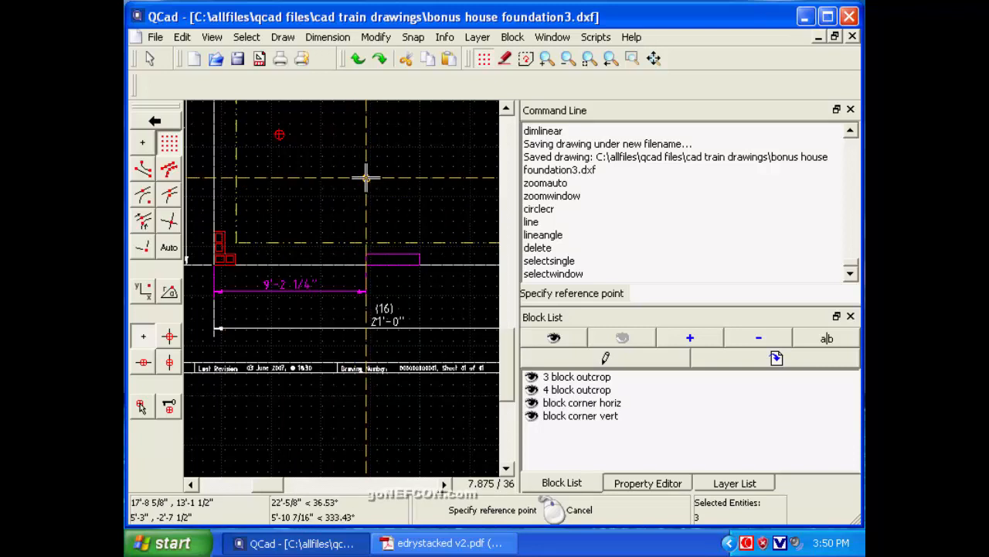
pyautogui.click(366, 177)
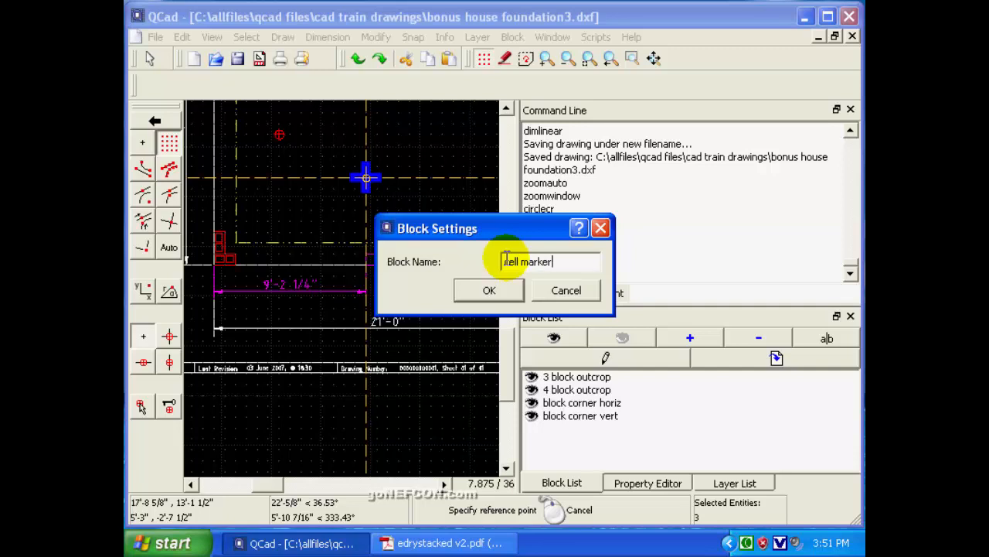
pyautogui.click(487, 289)
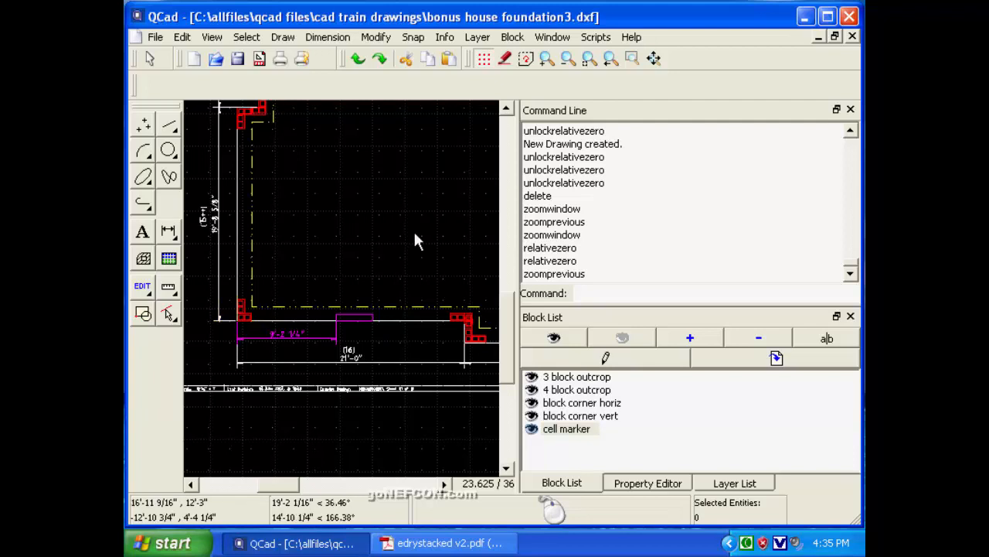
# Set the relative zero on the outer wall line at mid-height of the horizontal corner block, snapping on entity.
pyautogui.click(632, 59)
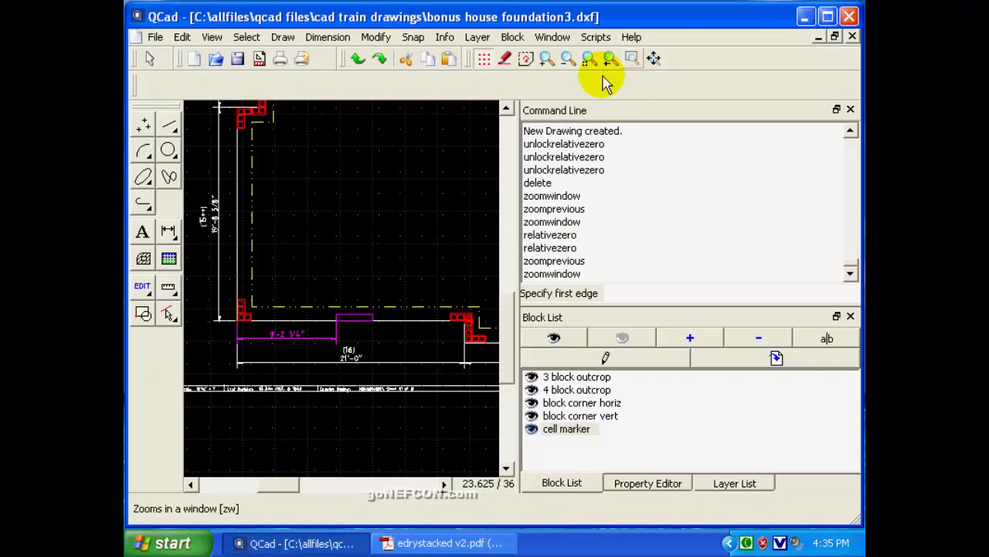
pyautogui.click(228, 296)
pyautogui.click(275, 341)
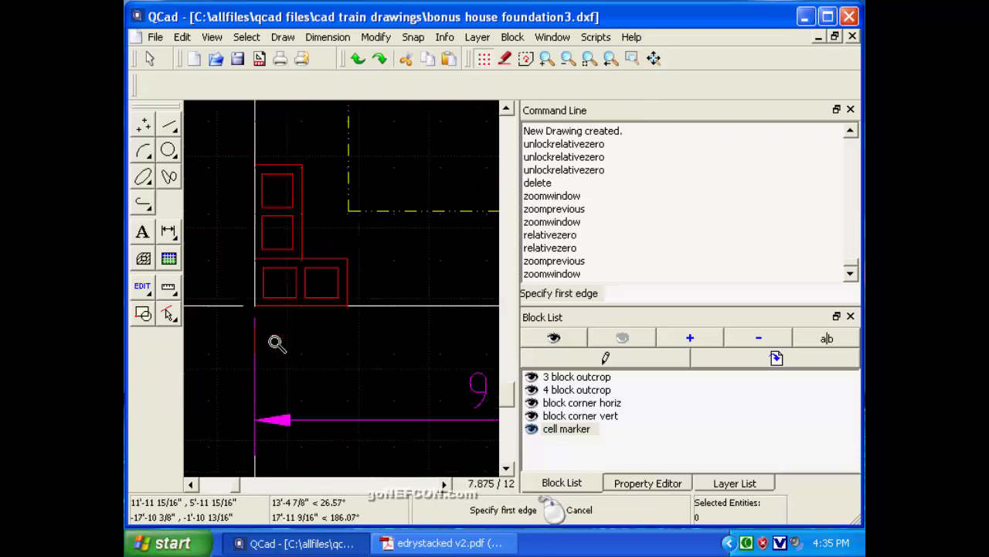
pyautogui.click(414, 38)
pyautogui.click(460, 409)
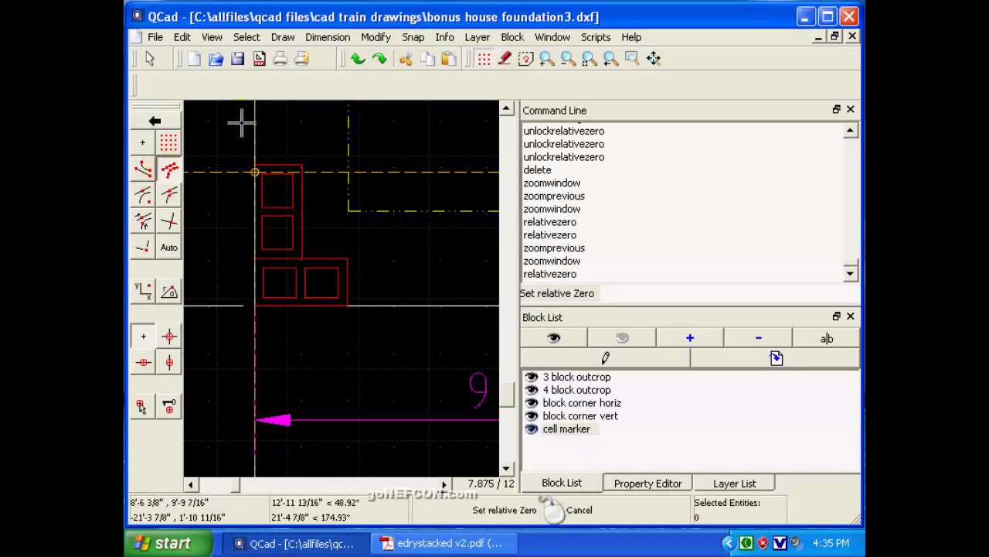
pyautogui.click(170, 170)
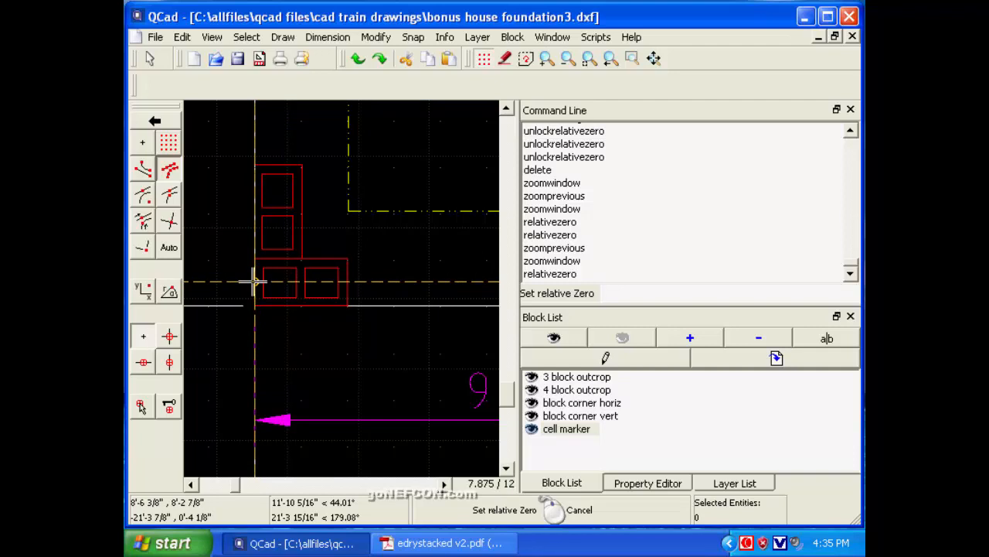
pyautogui.click(255, 283)
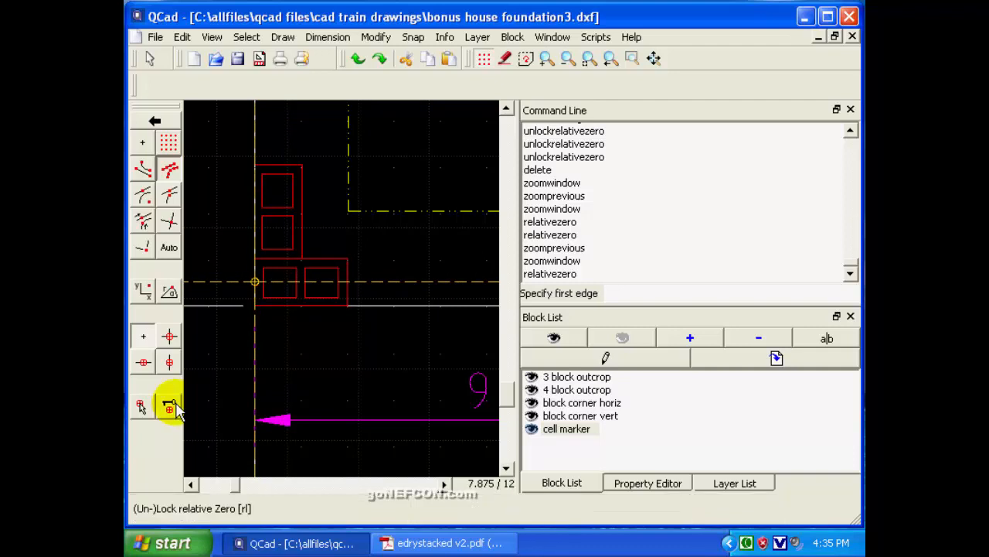
# Lock the relative zero on the corner block's outer edge.
pyautogui.click(170, 408)
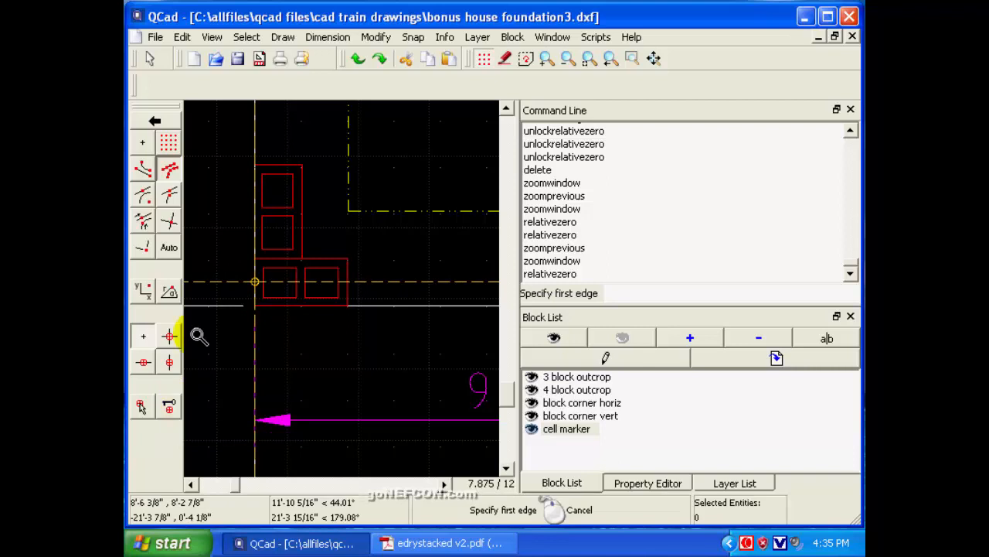
pyautogui.rightClick(206, 187)
pyautogui.click(155, 122)
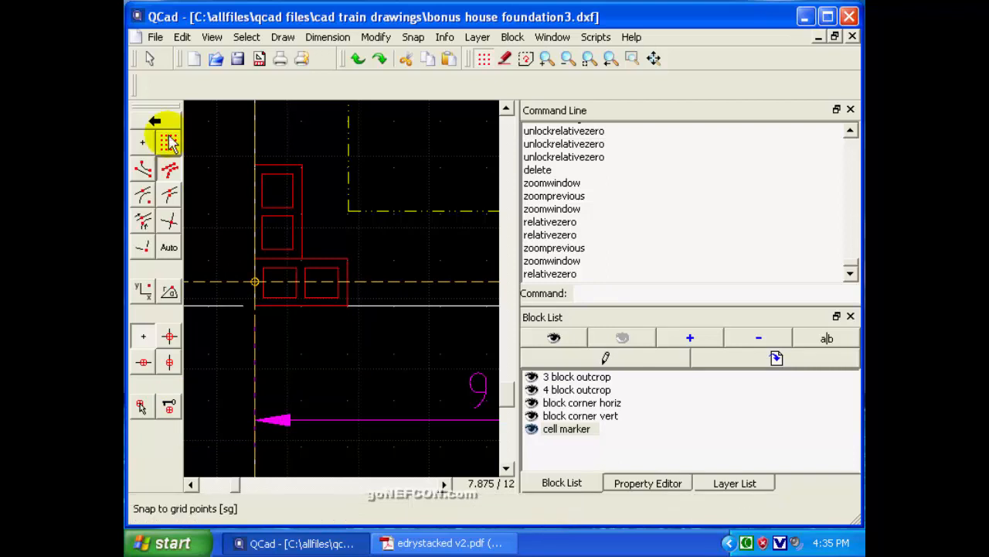
pyautogui.click(149, 60)
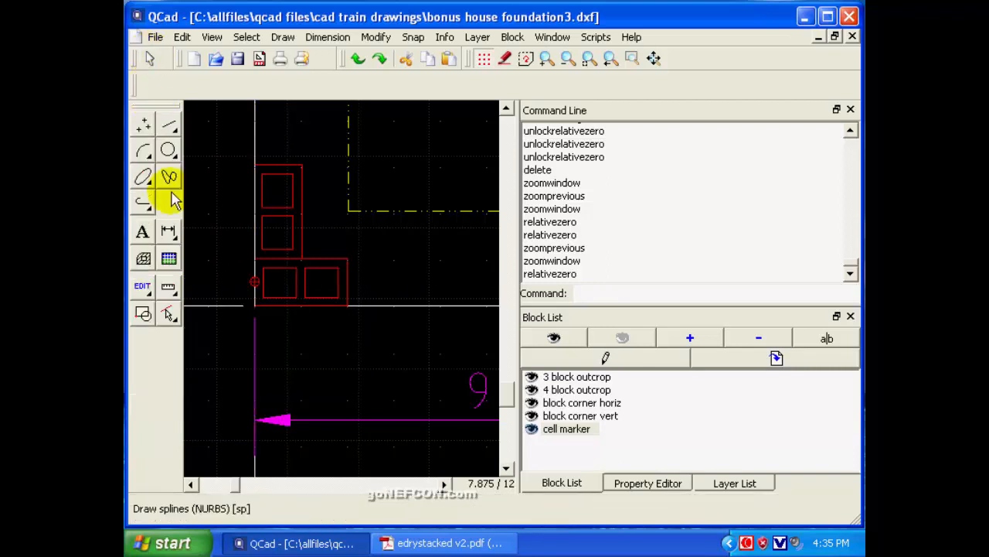
pyautogui.click(412, 37)
pyautogui.click(415, 432)
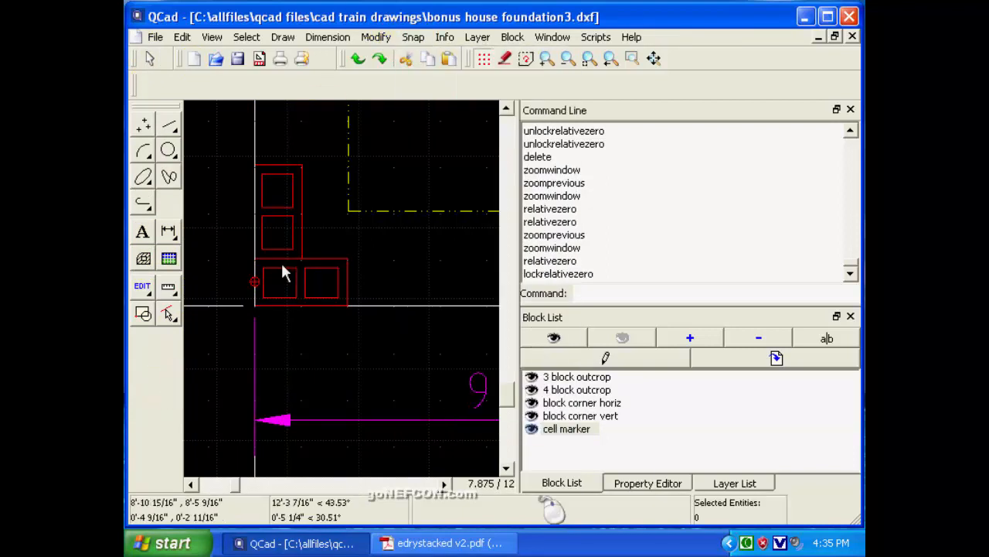
# Insert the cell marker block with free snap, centred on the outer cell of the horizontal corner block.
pyautogui.click(413, 37)
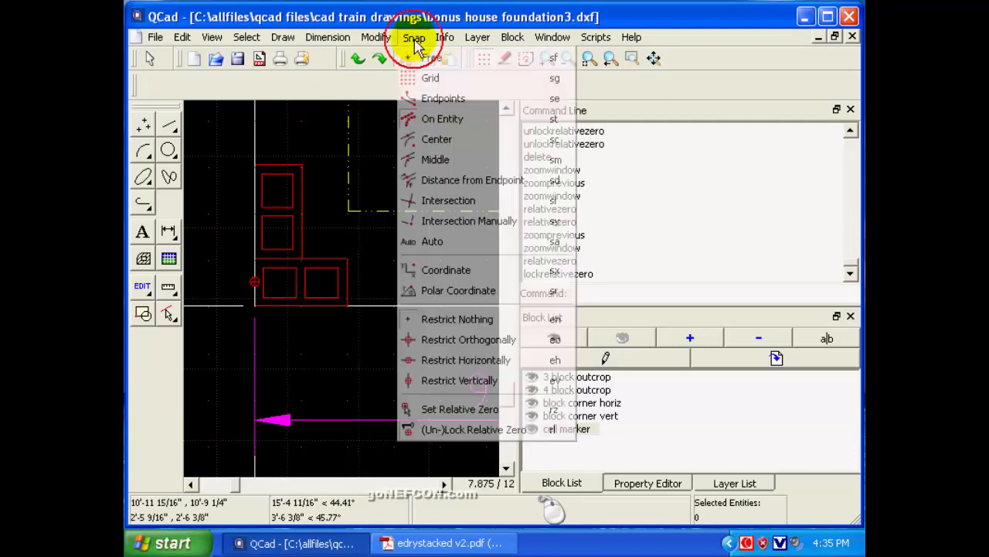
pyautogui.click(422, 409)
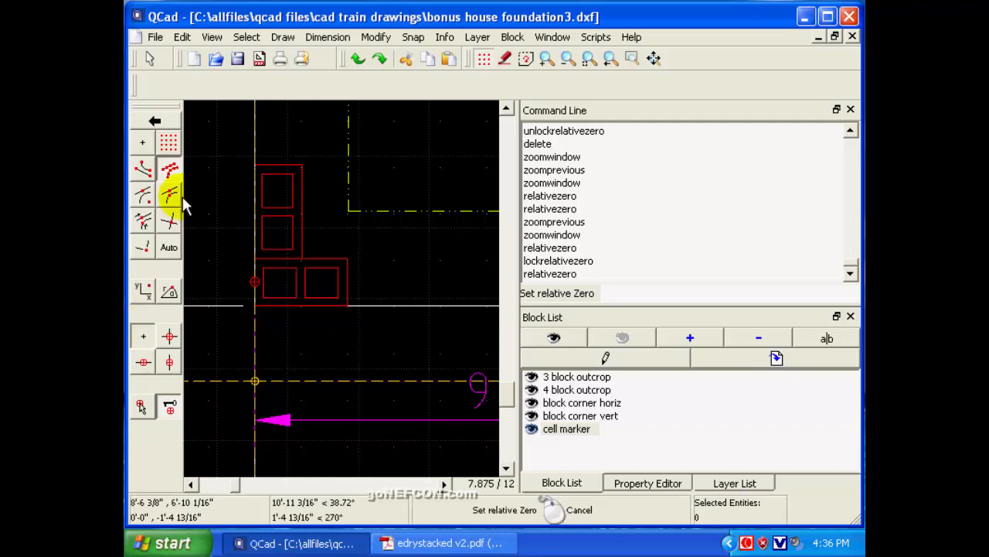
pyautogui.click(142, 143)
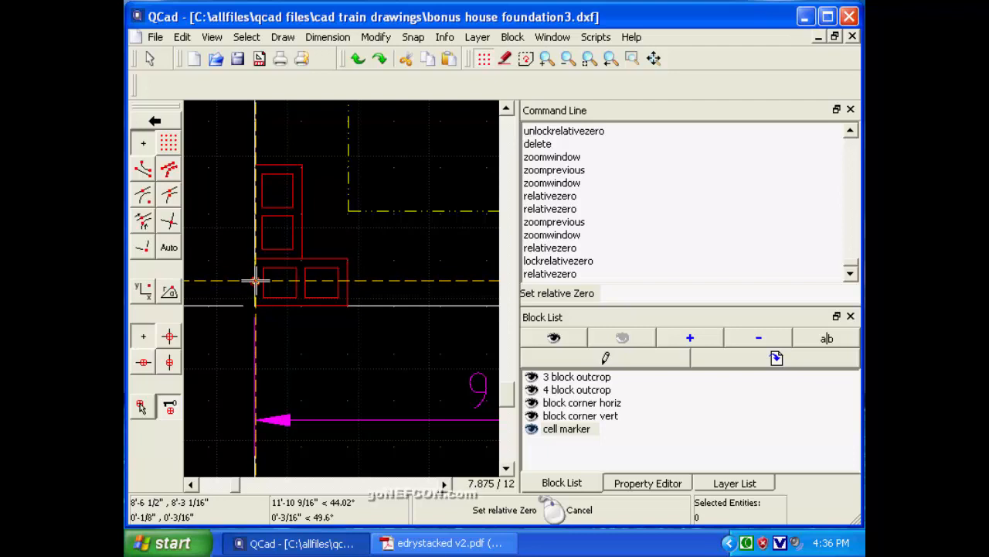
pyautogui.click(567, 429)
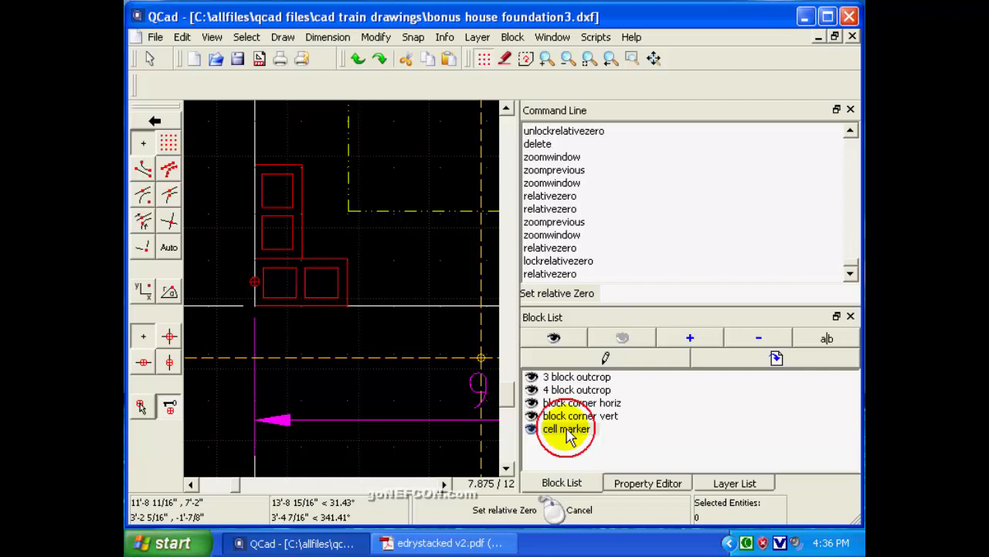
pyautogui.click(776, 358)
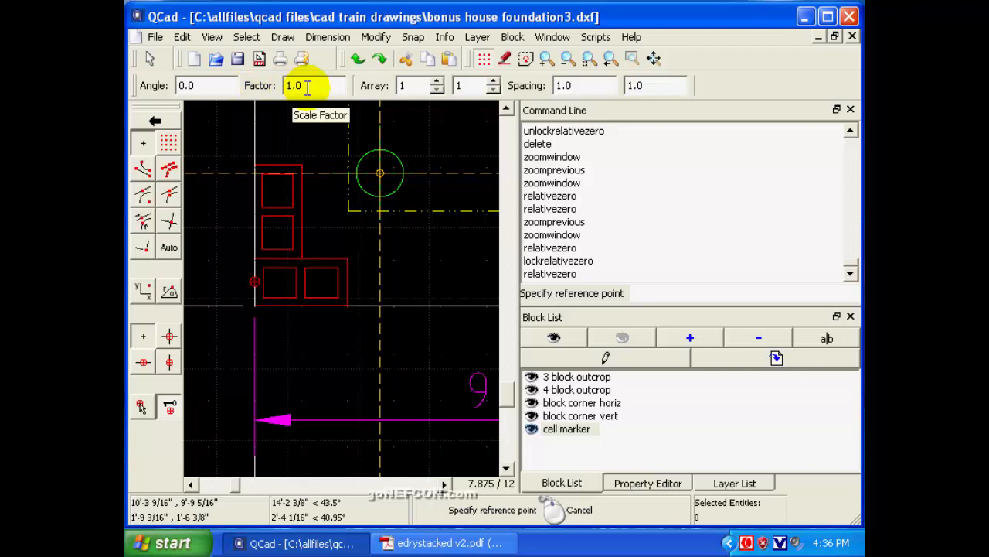
pyautogui.click(278, 283)
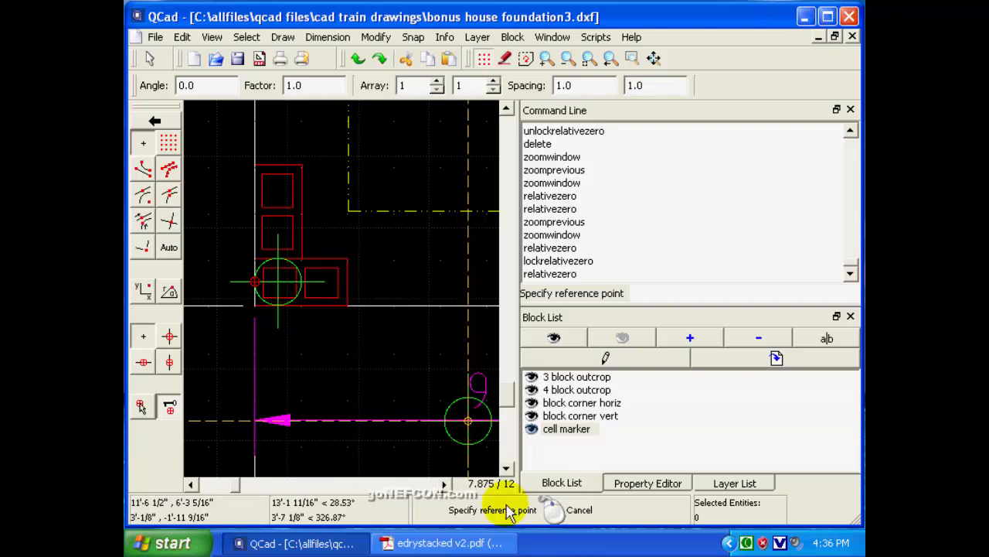
# Switch to Adobe Reader to check the cell-centre distances in the handbook's Appendix A block table, and return to the corner in QCad.
pyautogui.click(445, 484)
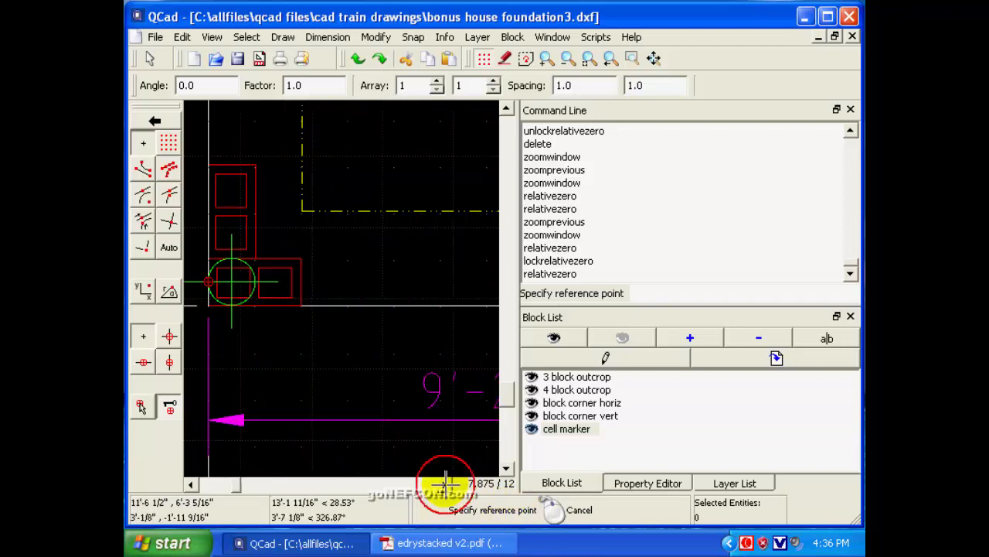
pyautogui.click(444, 484)
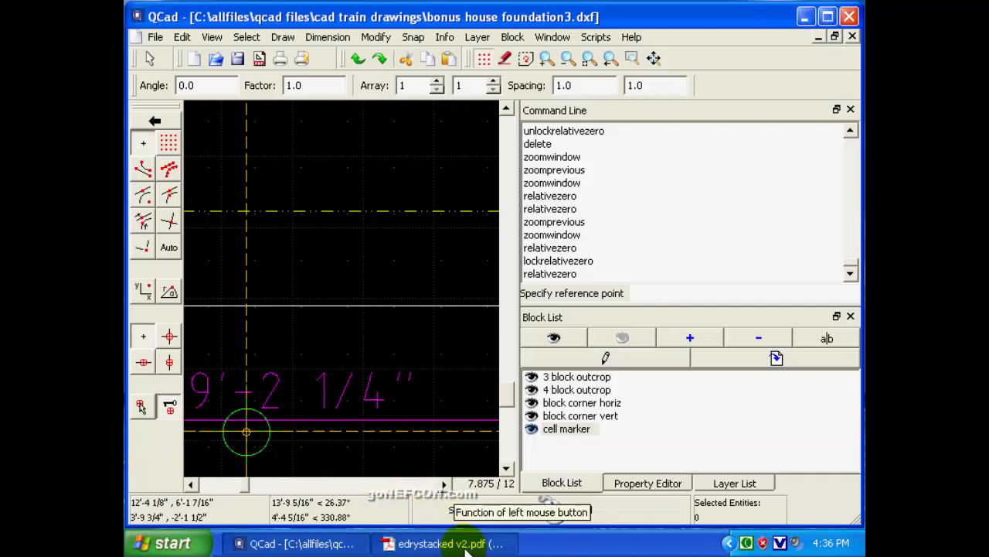
pyautogui.hotkey('alt', 'Tab')
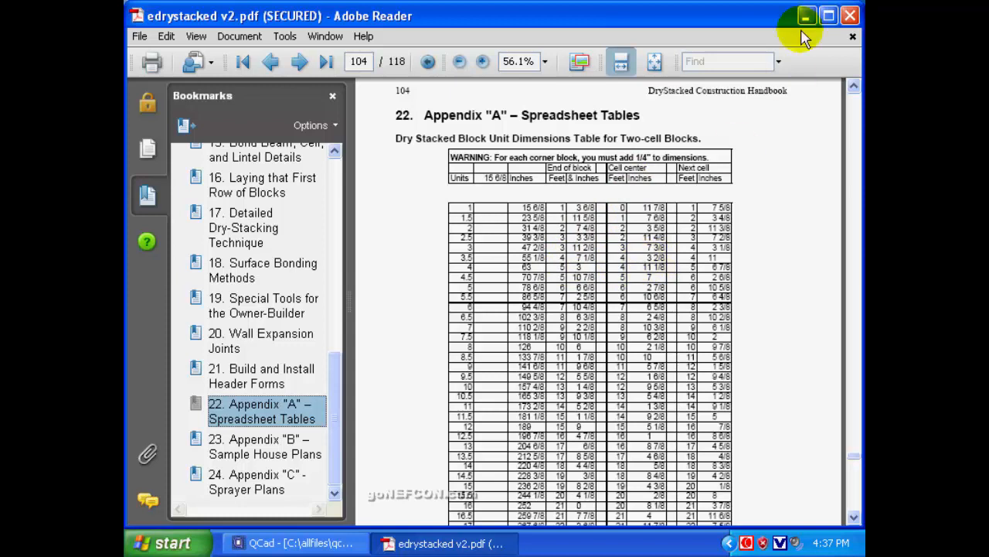
pyautogui.hotkey('alt', 'Tab')
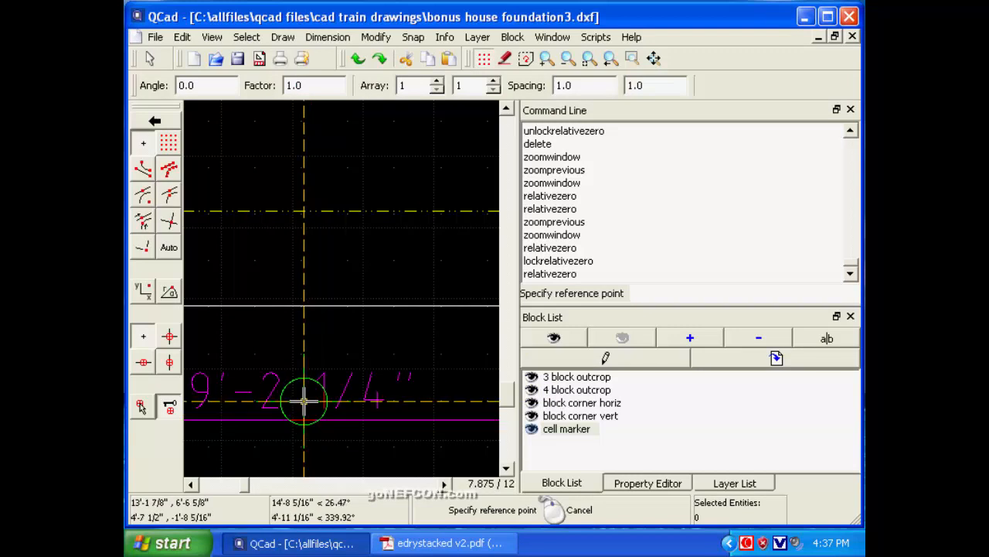
pyautogui.click(190, 484)
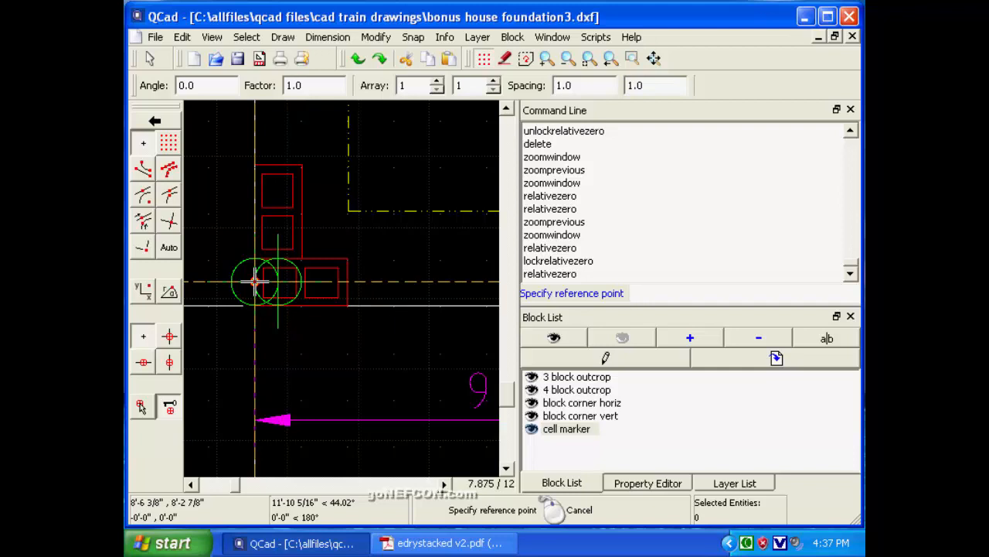
# Place a second cell marker along the front wall at relative coordinate @4*12+3+2/8,0, taking the cell-centre distance from the Appendix A table.
pyautogui.write('@')
pyautogui.click(485, 544)
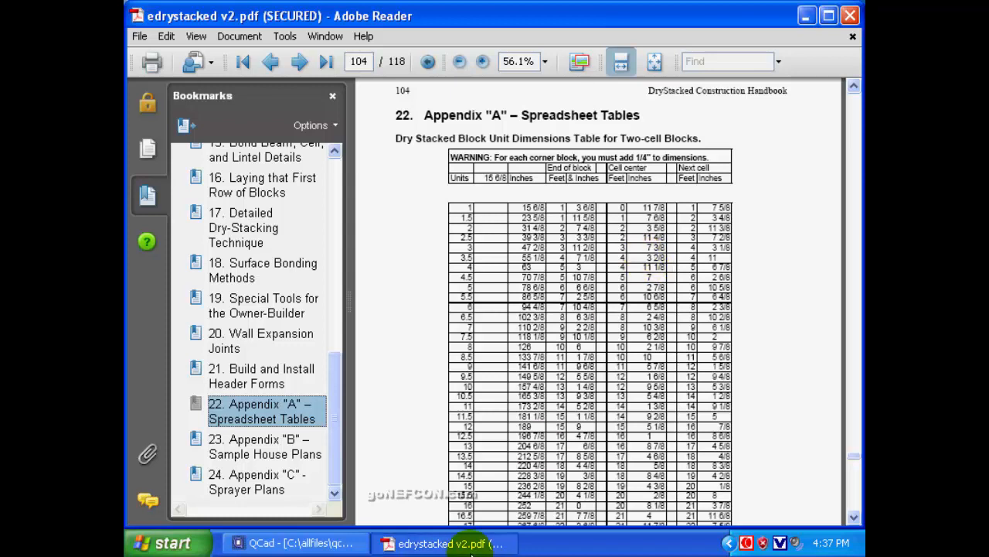
pyautogui.click(806, 15)
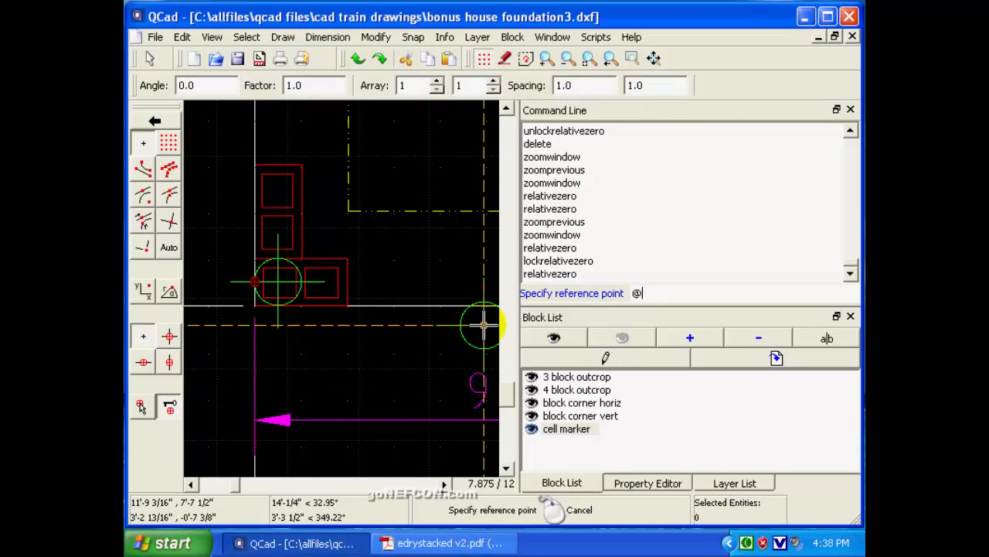
pyautogui.write('4*12+3+2/8,0')
pyautogui.press('Return')
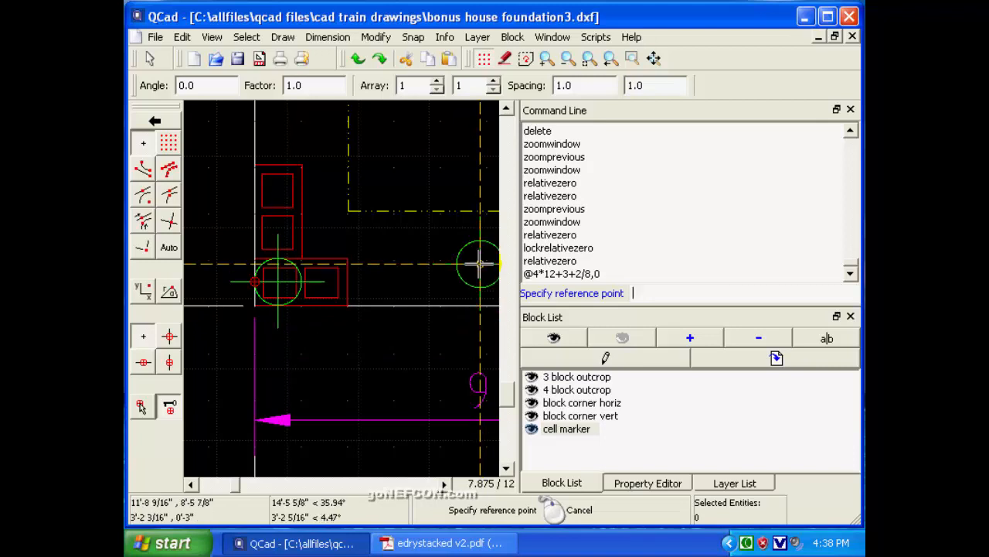
# Inspect the front wall up to the first opening, check Appendix A's cell-centre table in Adobe Reader, and return to QCad.
pyautogui.click(444, 484)
pyautogui.click(444, 484)
pyautogui.click(444, 484)
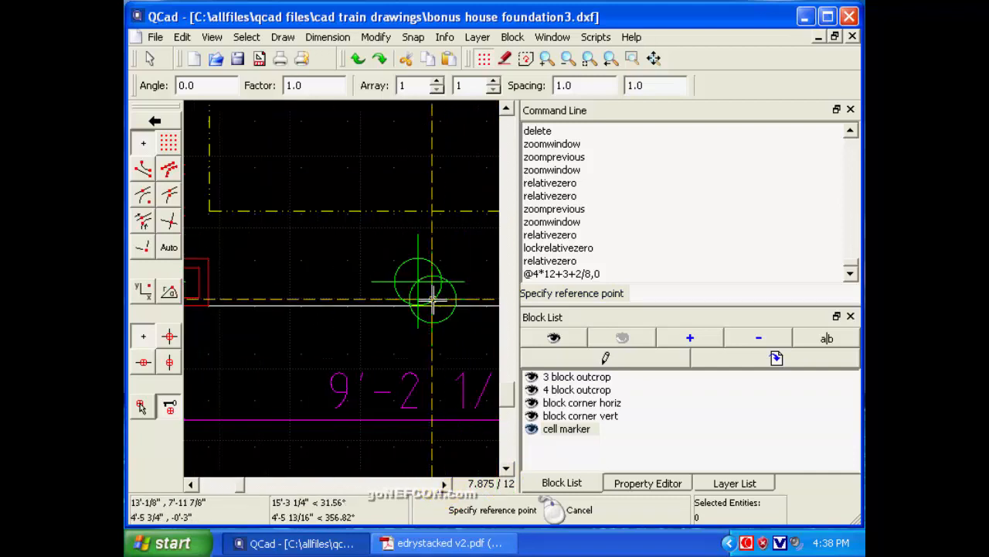
pyautogui.click(444, 483)
pyautogui.click(445, 483)
pyautogui.click(444, 483)
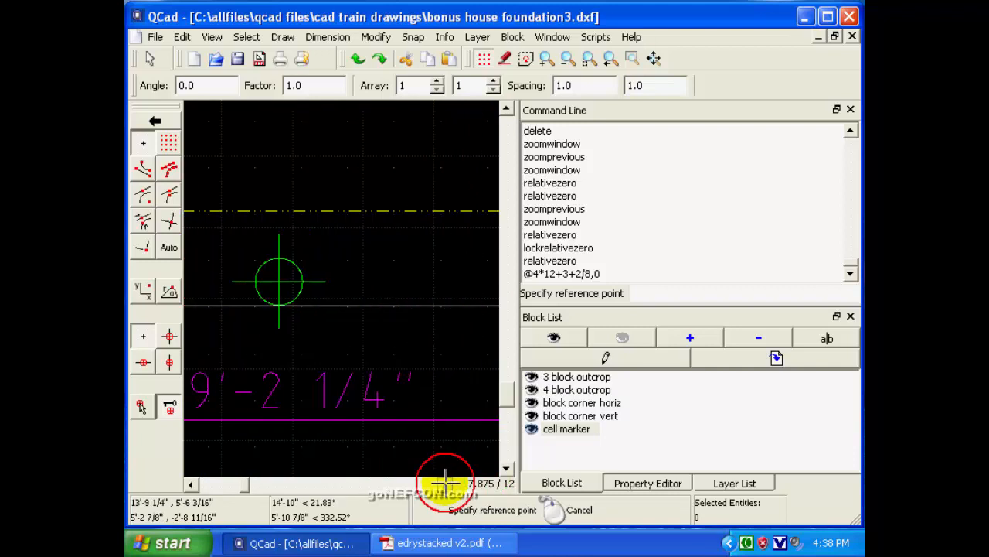
pyautogui.click(444, 483)
pyautogui.click(445, 483)
pyautogui.click(445, 484)
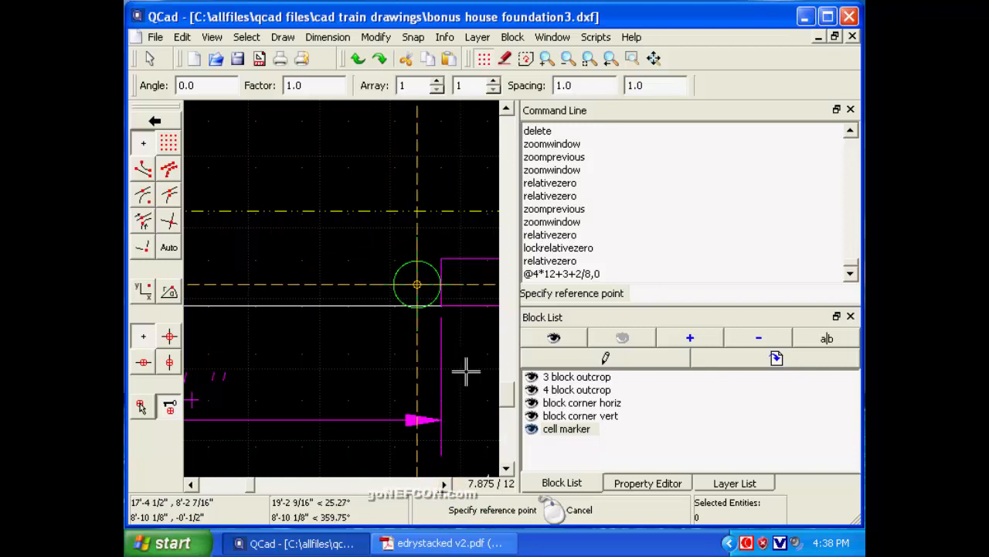
pyautogui.click(470, 544)
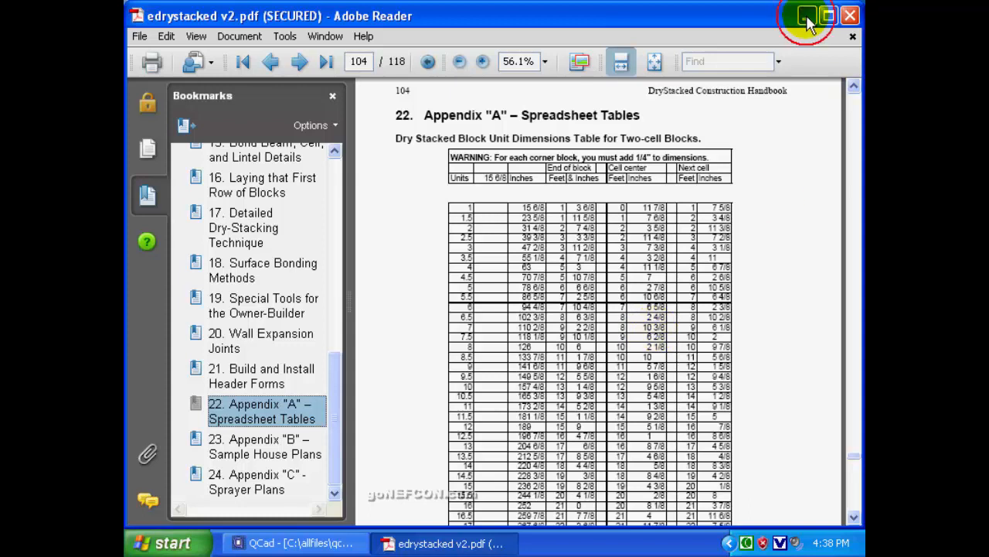
pyautogui.hotkey('alt', 'Tab')
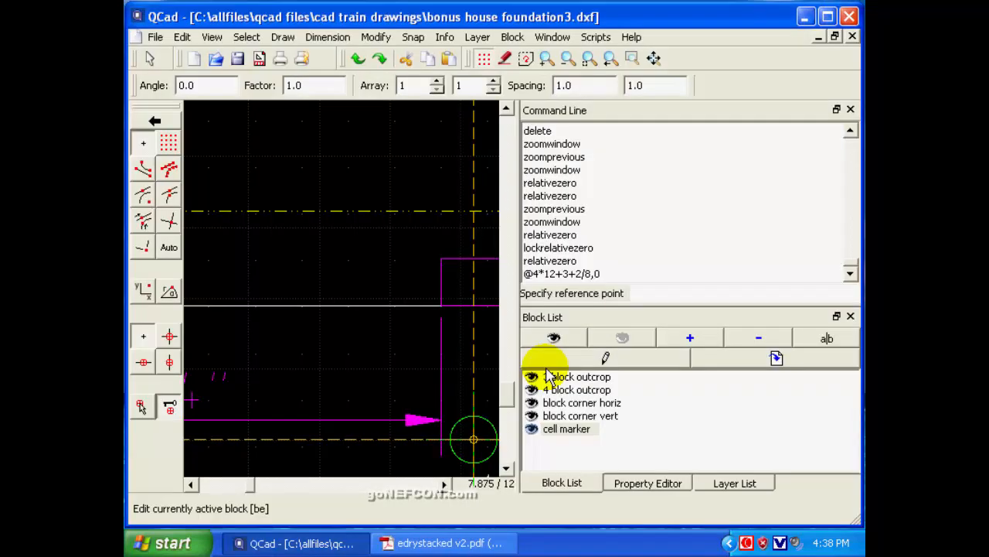
# Place a third cell marker just before the front wall's first opening at relative coordinate @8*12+7+3/8,0.
pyautogui.click(582, 339)
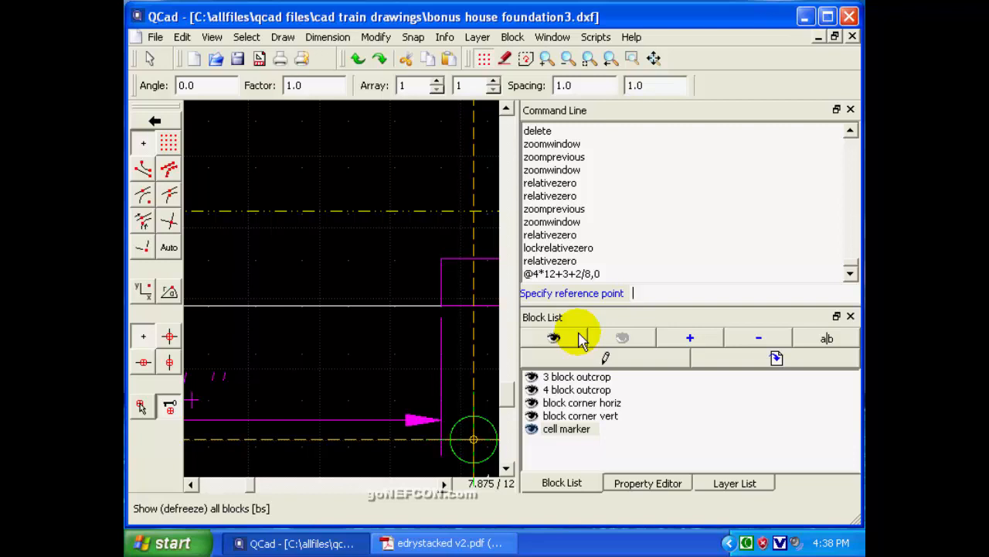
pyautogui.write('@8*12+7+3/8,0')
pyautogui.press('Return')
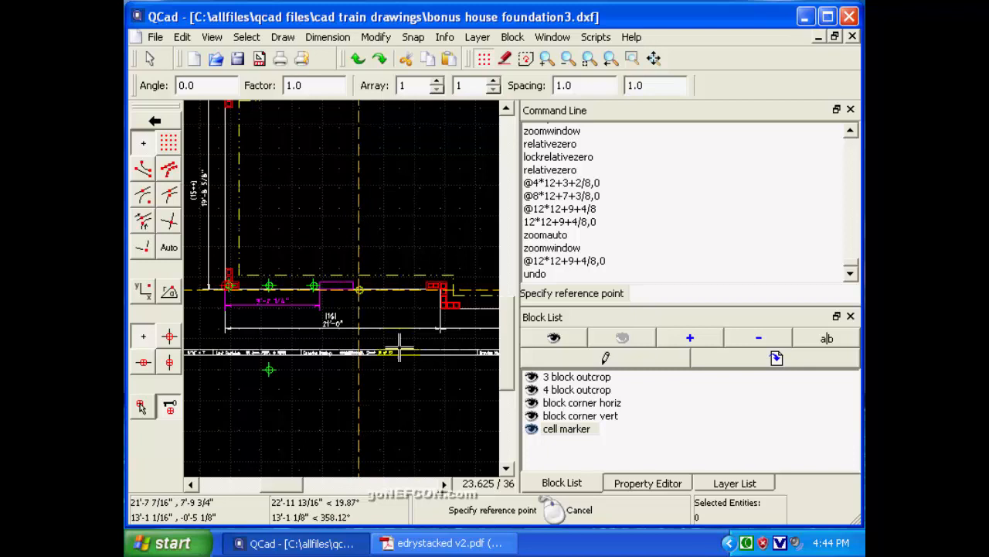
pyautogui.click(483, 546)
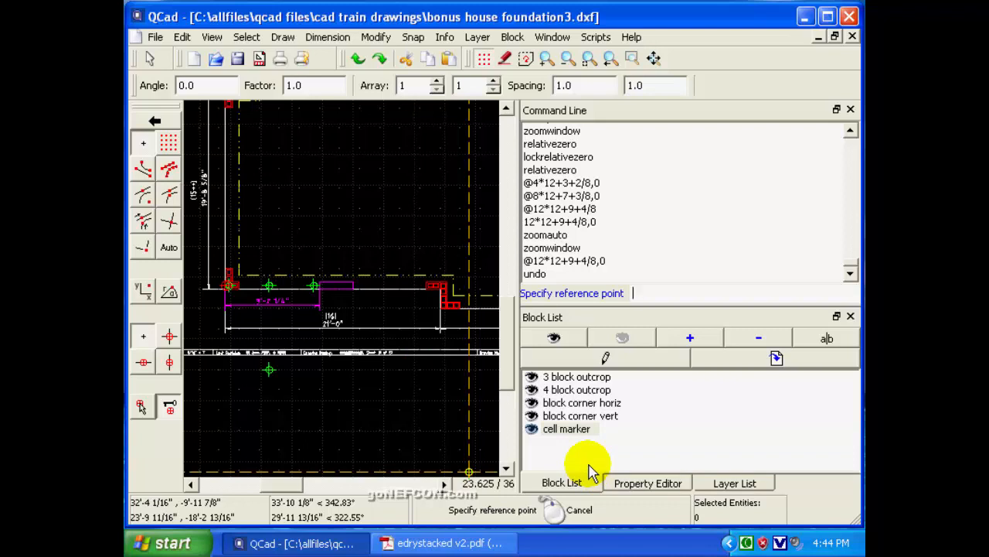
pyautogui.write('@12*12+9+4/8,0')
pyautogui.press('Return')
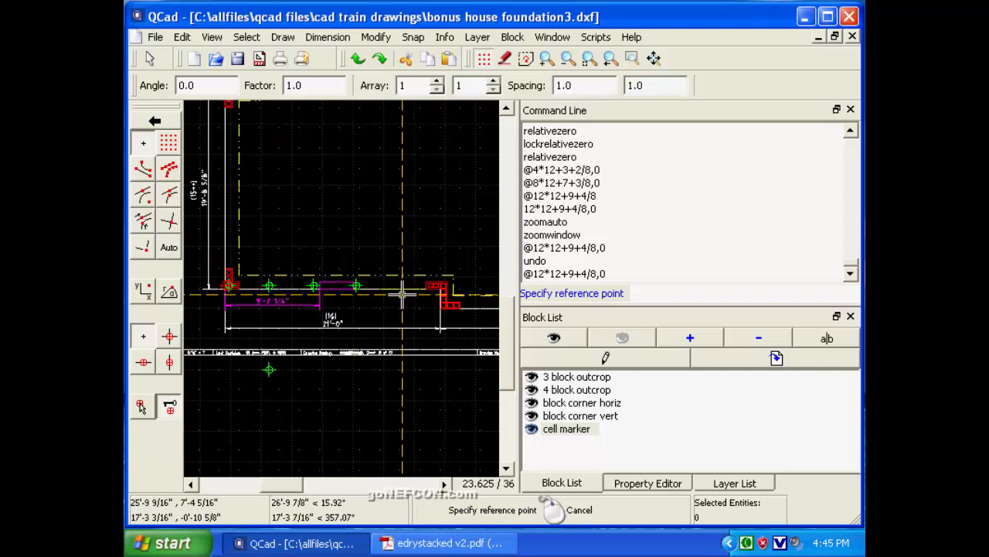
pyautogui.click(474, 544)
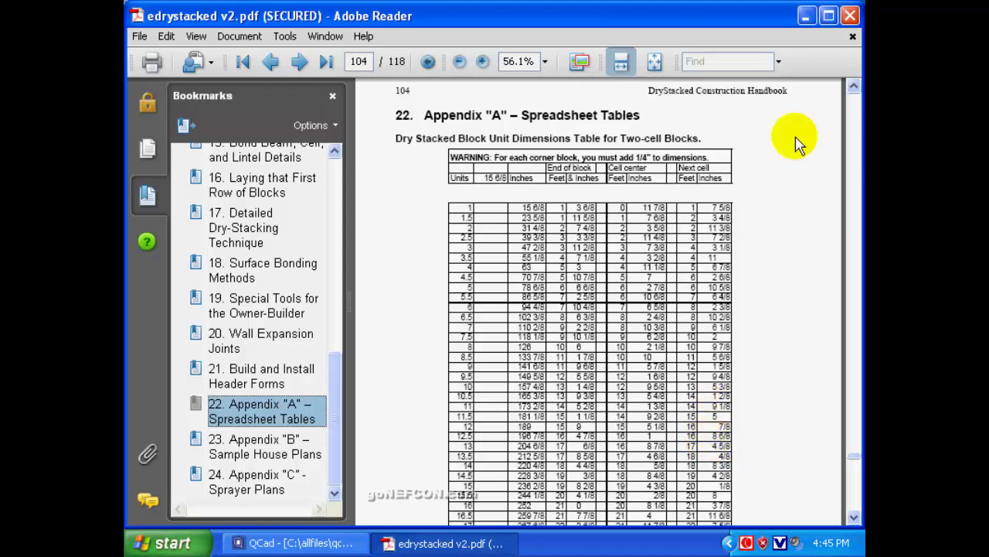
pyautogui.hotkey('alt', 'Tab')
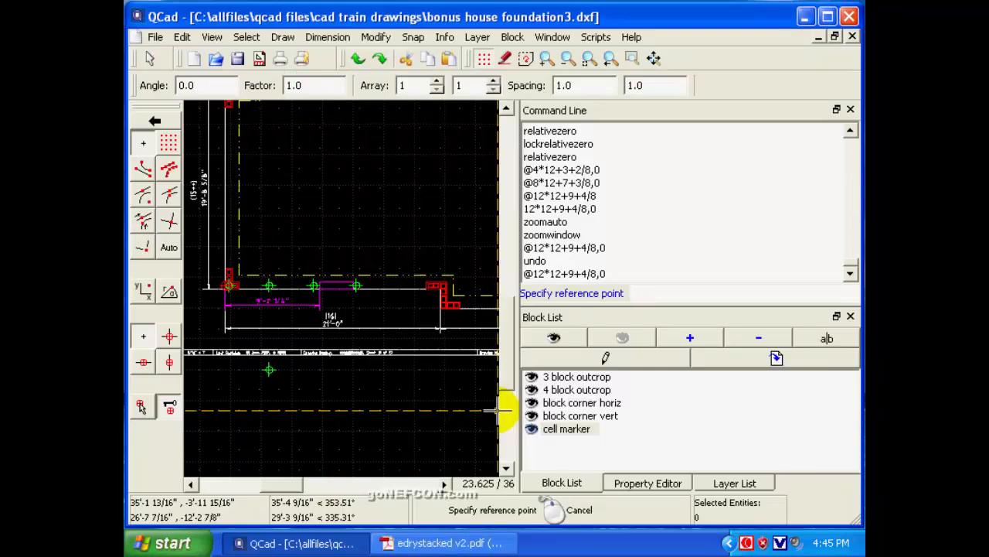
pyautogui.write('@16*12+8+')
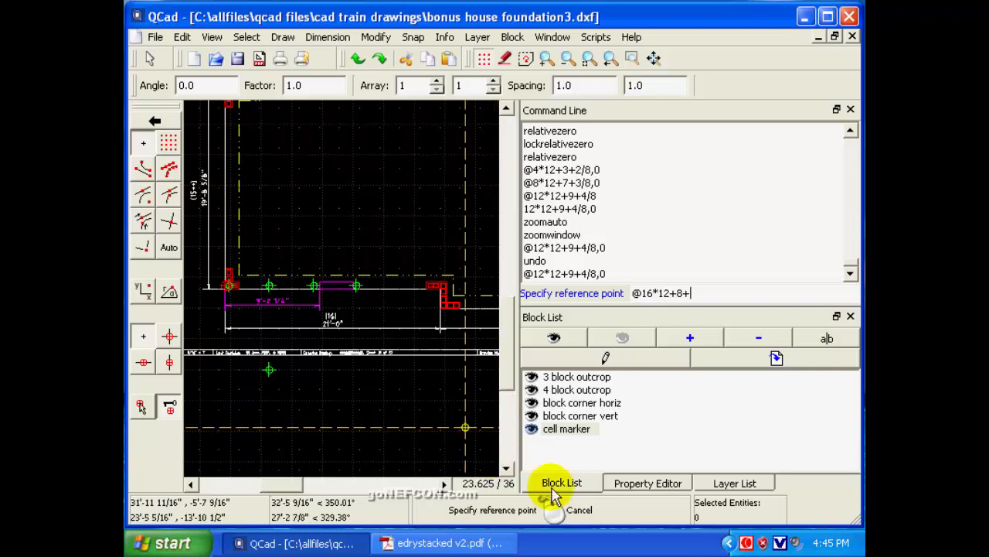
pyautogui.click(437, 542)
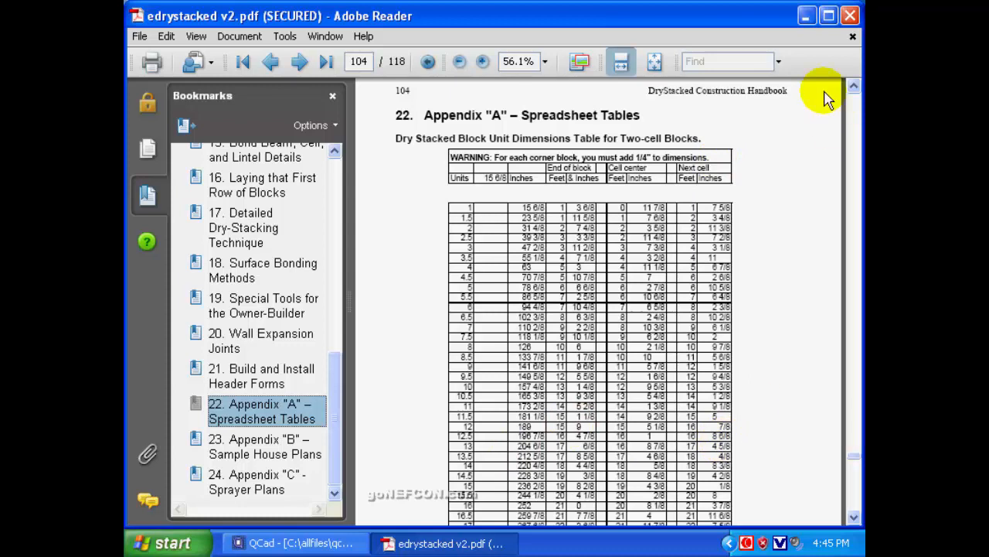
pyautogui.click(805, 19)
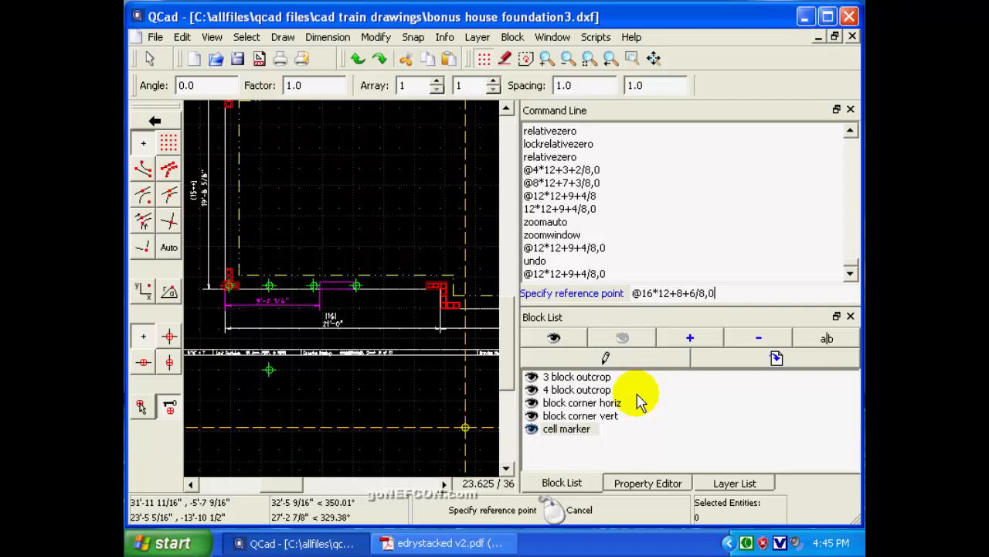
pyautogui.press('Return')
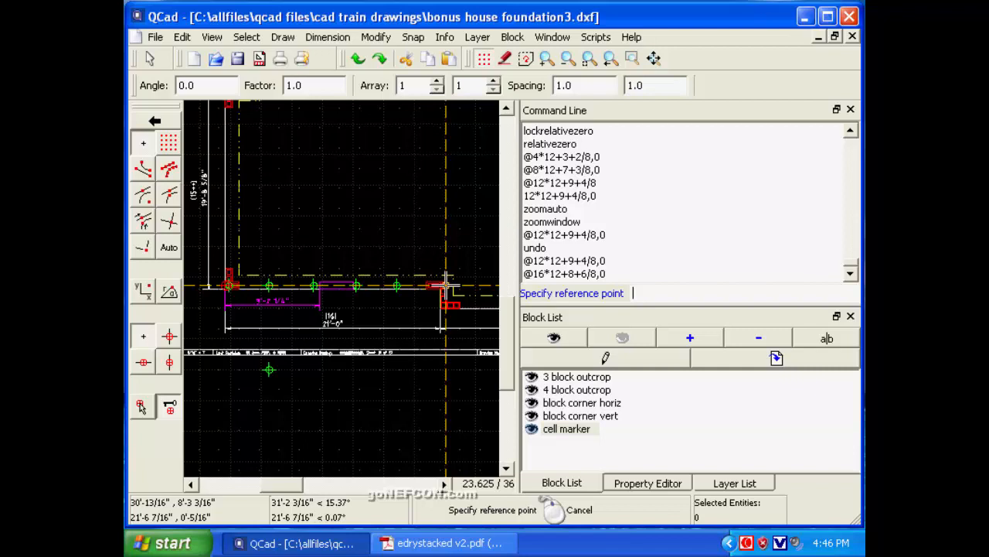
pyautogui.click(464, 543)
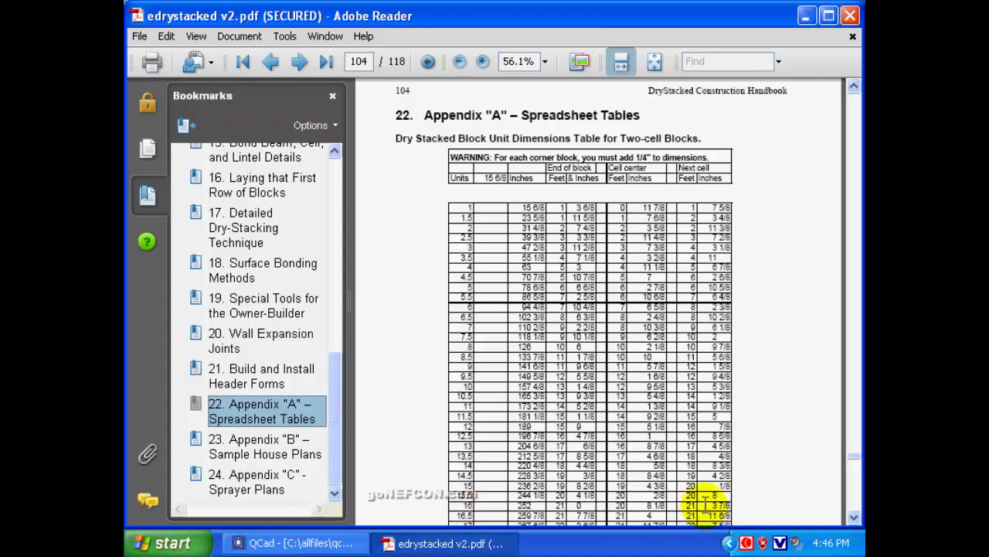
pyautogui.click(805, 17)
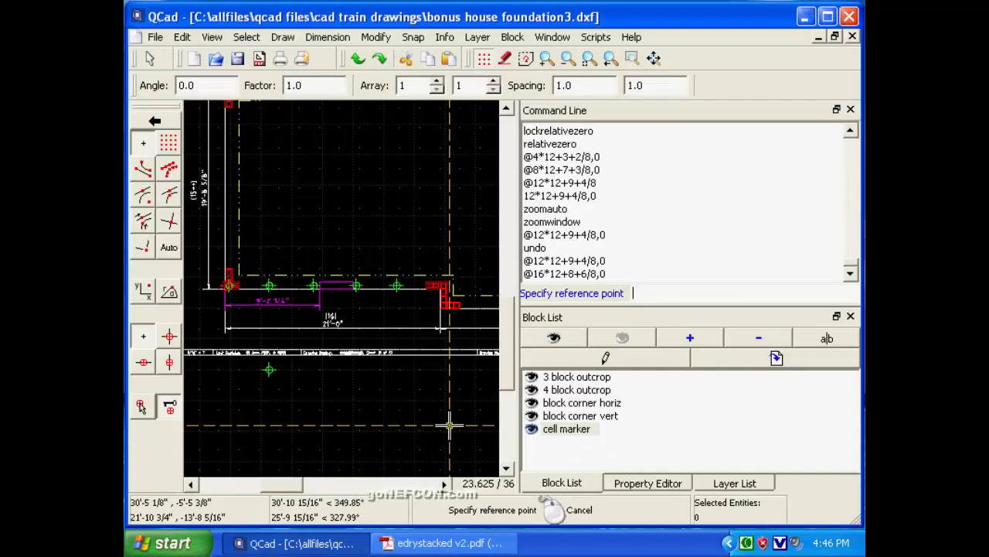
pyautogui.write('@21*12+3+7/8,0')
pyautogui.press('Return')
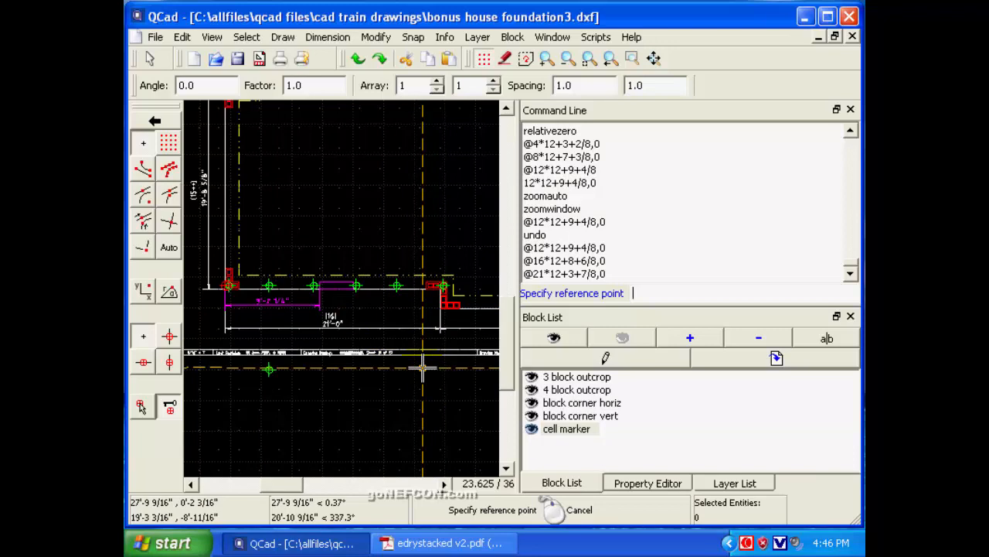
# End the block insertion and delete the stray cell marker below the drawing's title strip.
pyautogui.rightClick(423, 368)
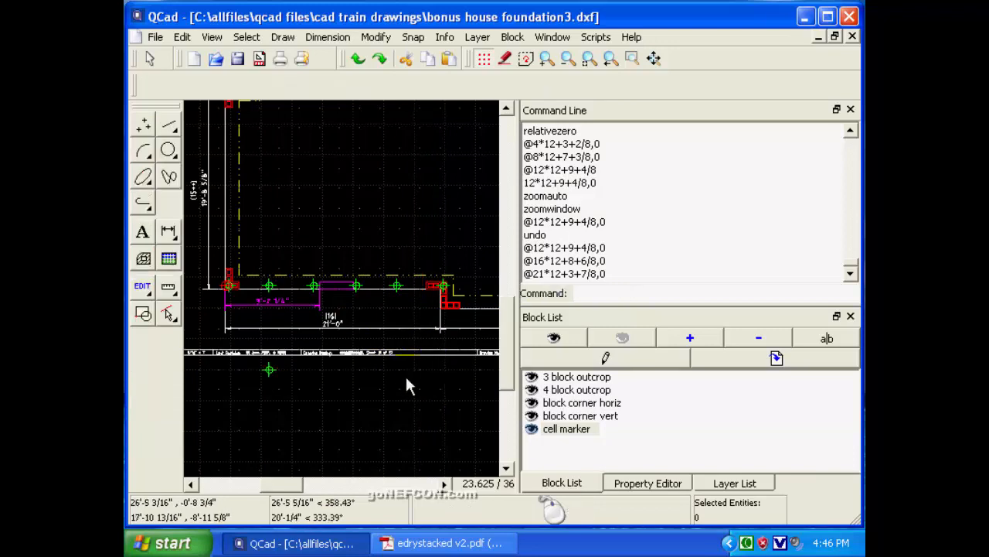
pyautogui.click(267, 368)
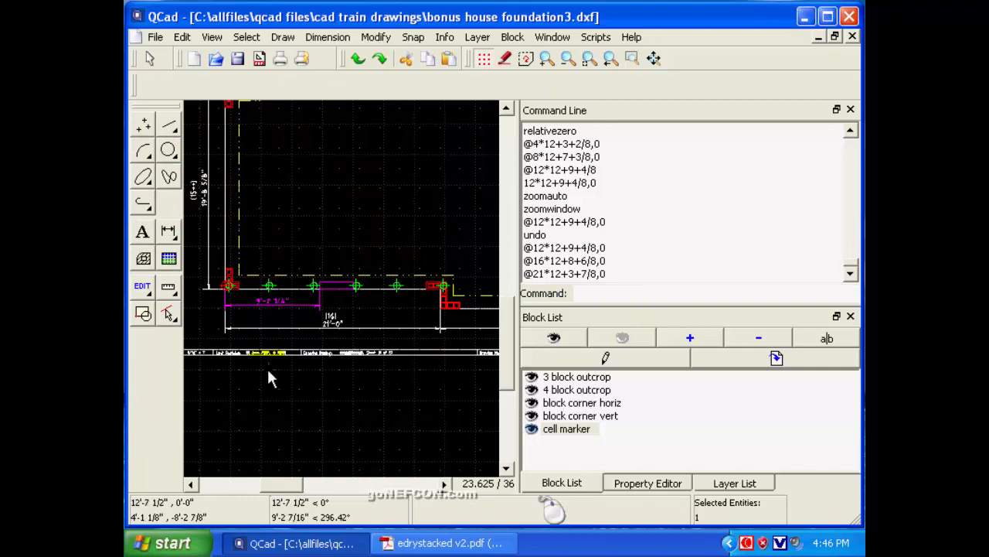
pyautogui.press('Delete')
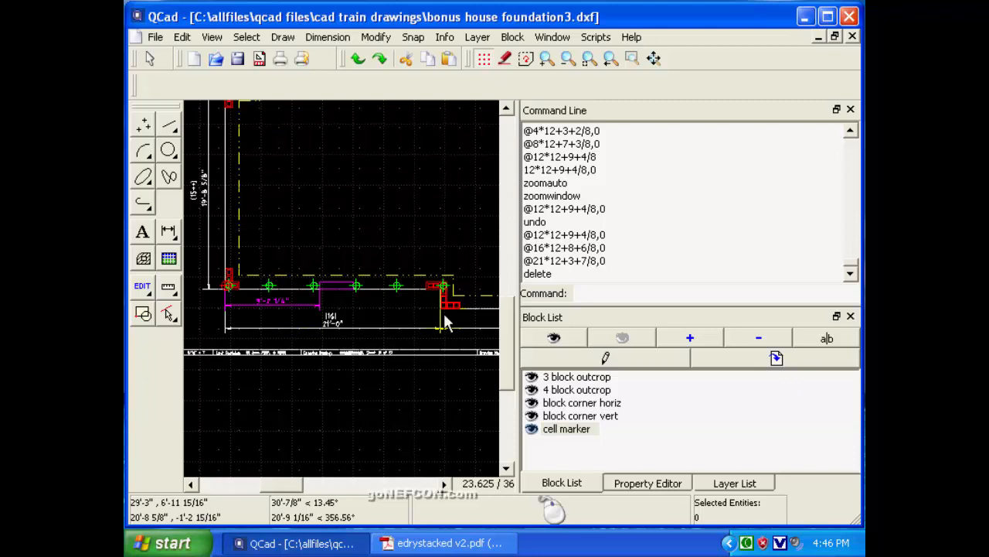
# Examine the remaining front wall sections and the whole foundation plan for walls that still need cell markers.
pyautogui.click(444, 484)
pyautogui.click(444, 484)
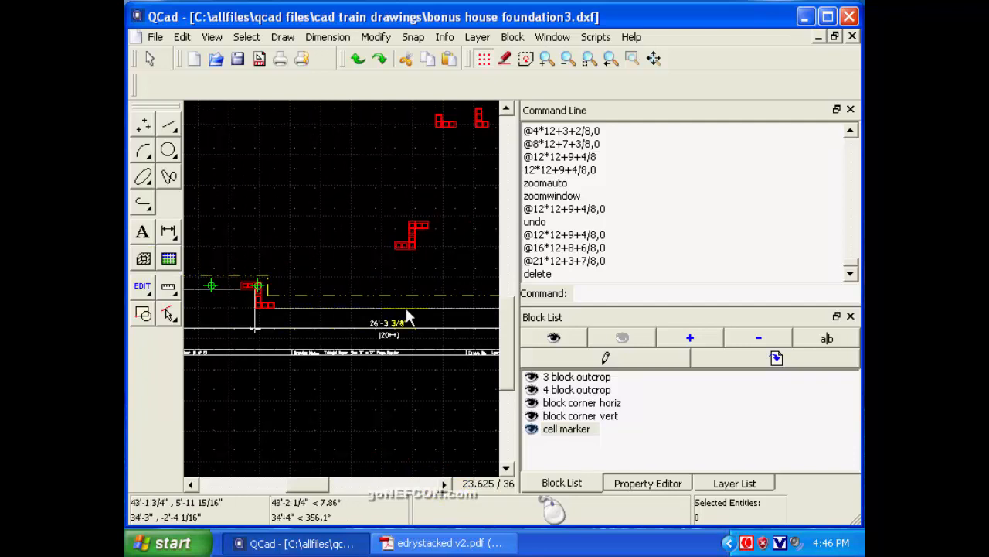
pyautogui.click(442, 484)
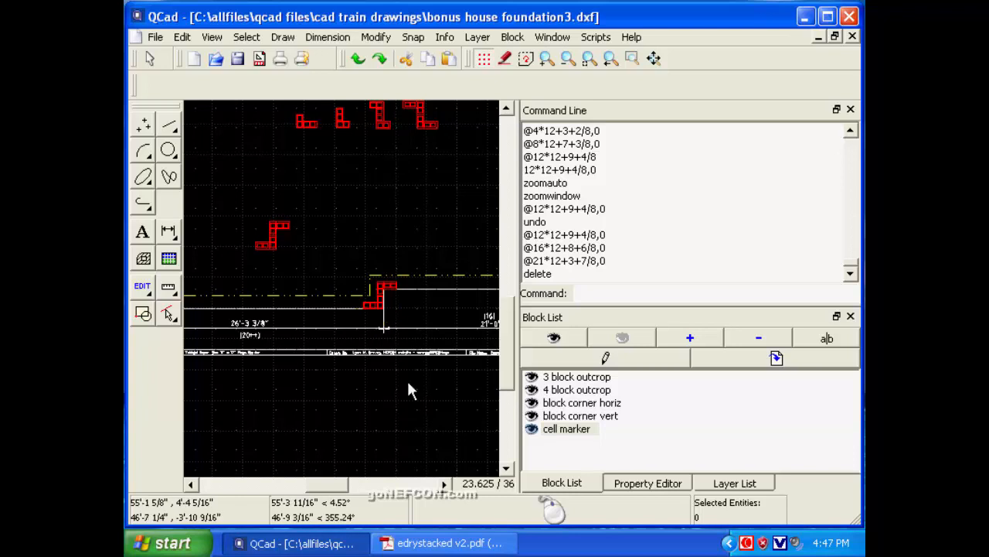
pyautogui.click(444, 484)
pyautogui.click(444, 485)
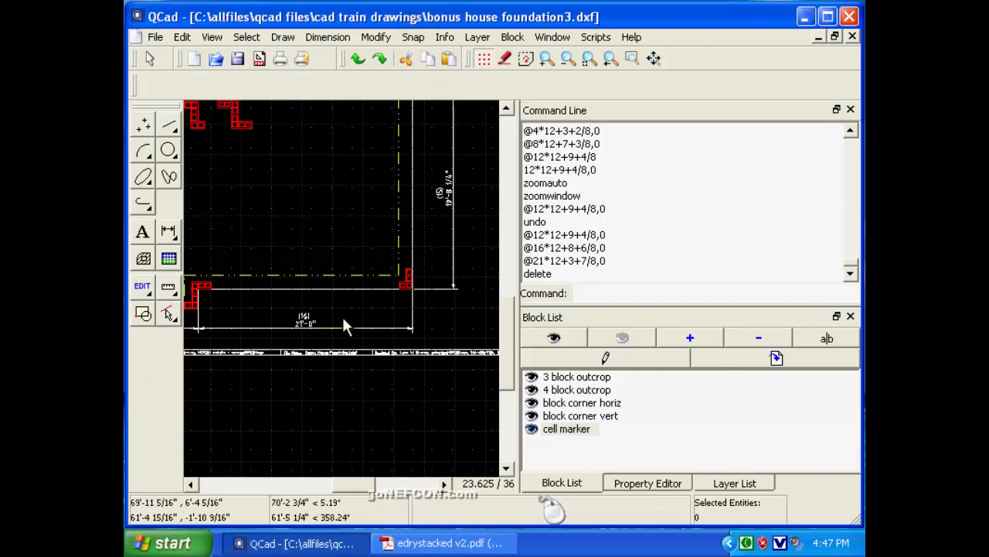
pyautogui.click(568, 60)
pyautogui.click(568, 59)
pyautogui.click(567, 59)
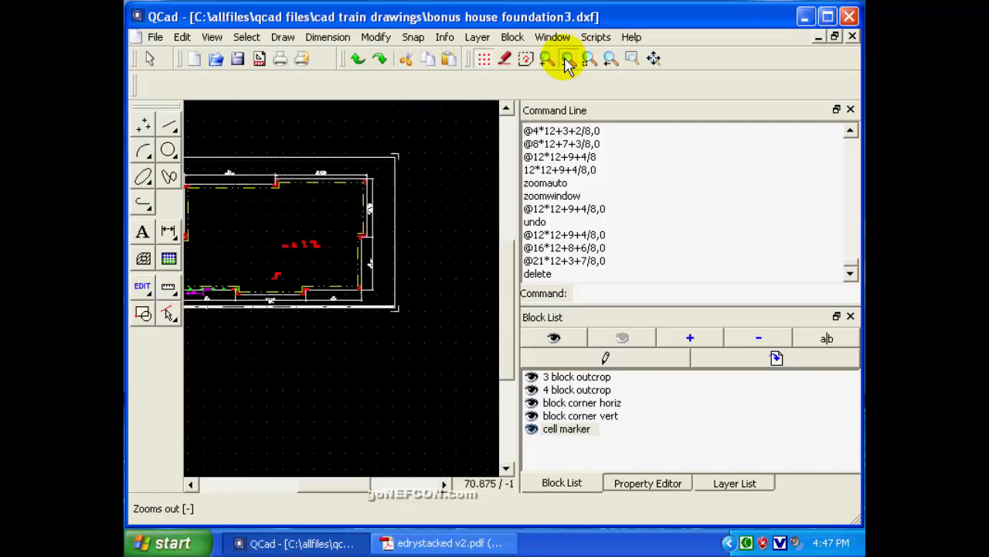
pyautogui.click(568, 60)
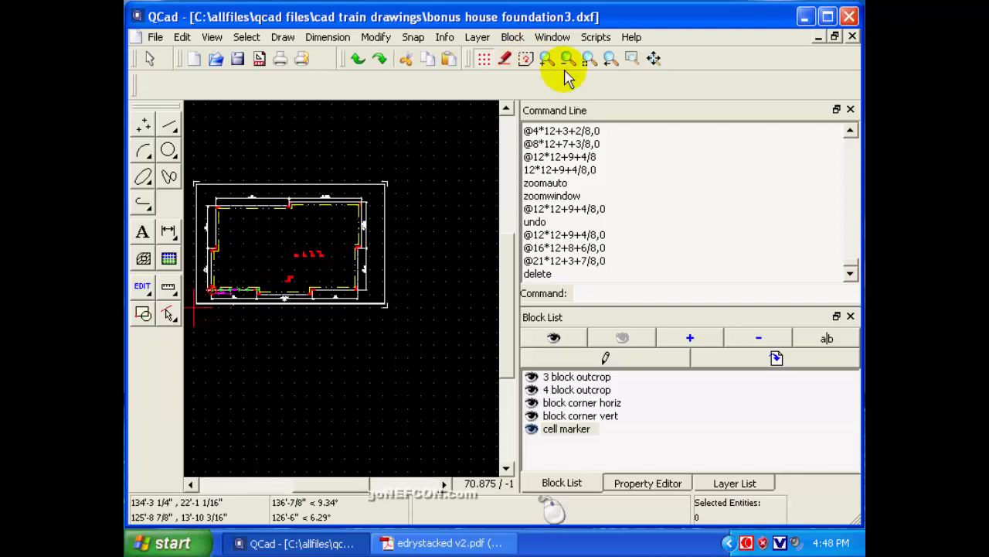
pyautogui.click(587, 61)
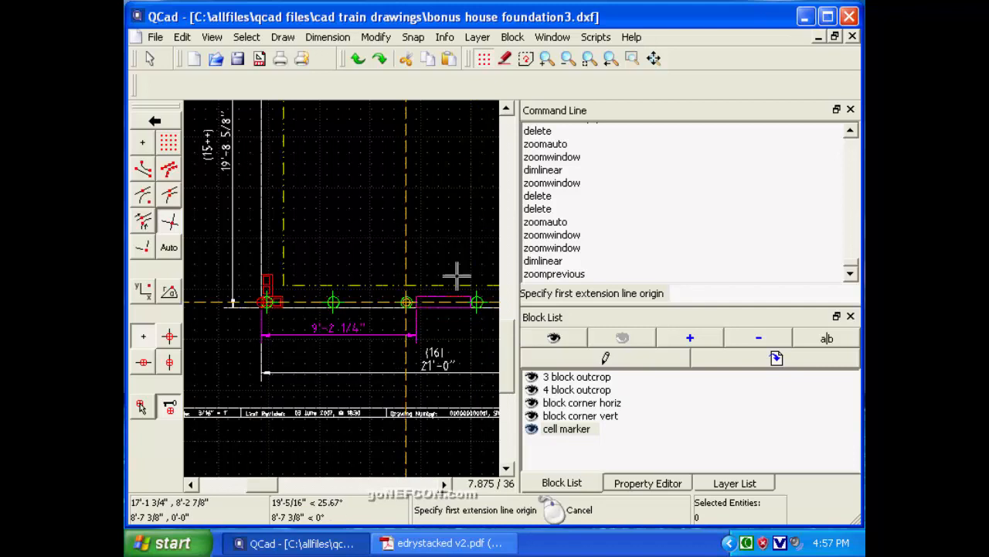
# Add a horizontal dimension from the front wall's left corner to the first cell marker's centre, placing the dimension line above the corner blocks.
pyautogui.click(631, 58)
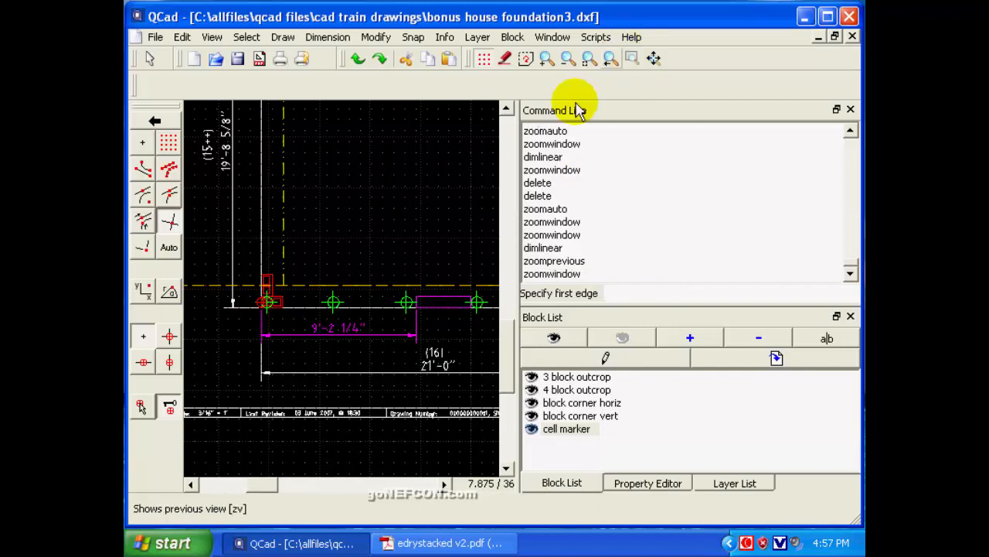
pyautogui.click(244, 275)
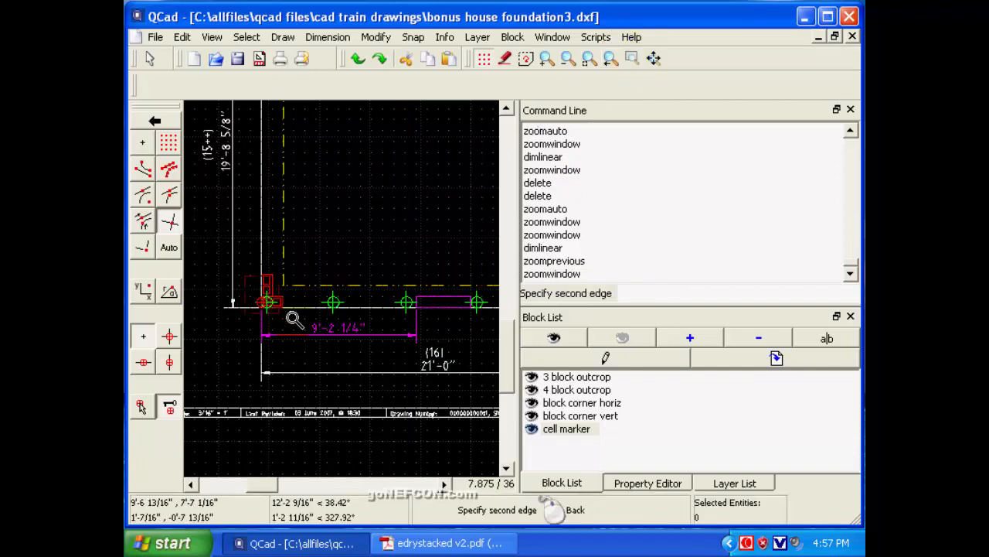
pyautogui.click(354, 334)
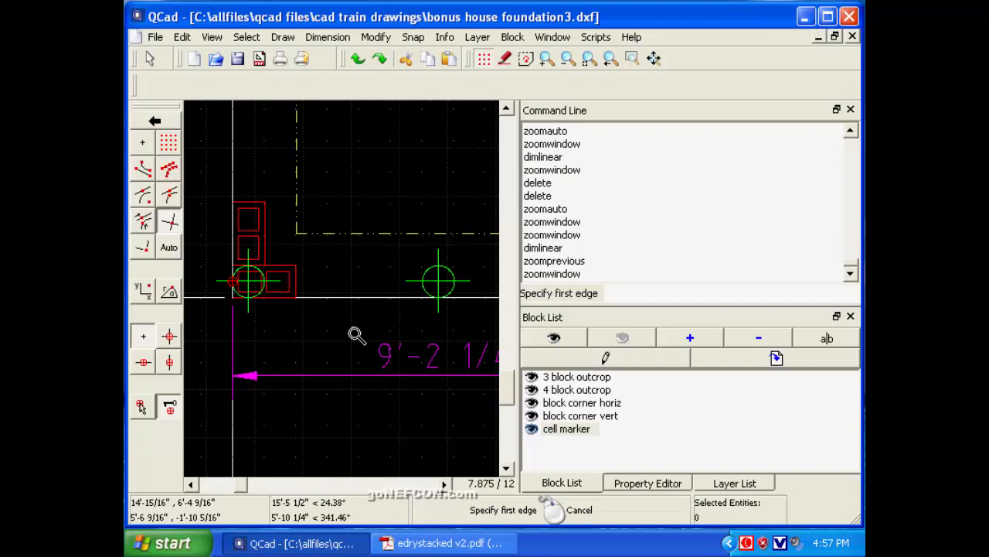
pyautogui.click(150, 59)
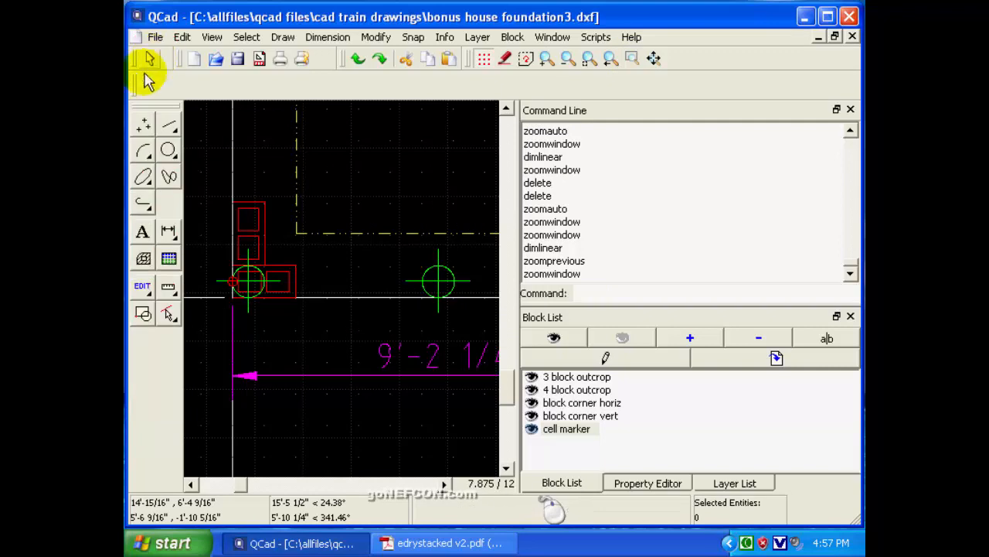
pyautogui.click(168, 231)
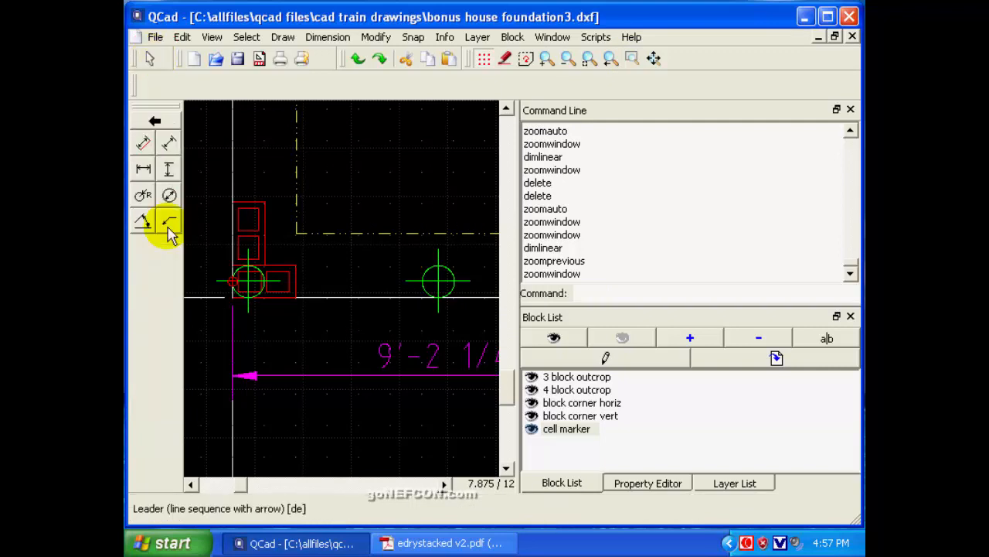
pyautogui.click(144, 172)
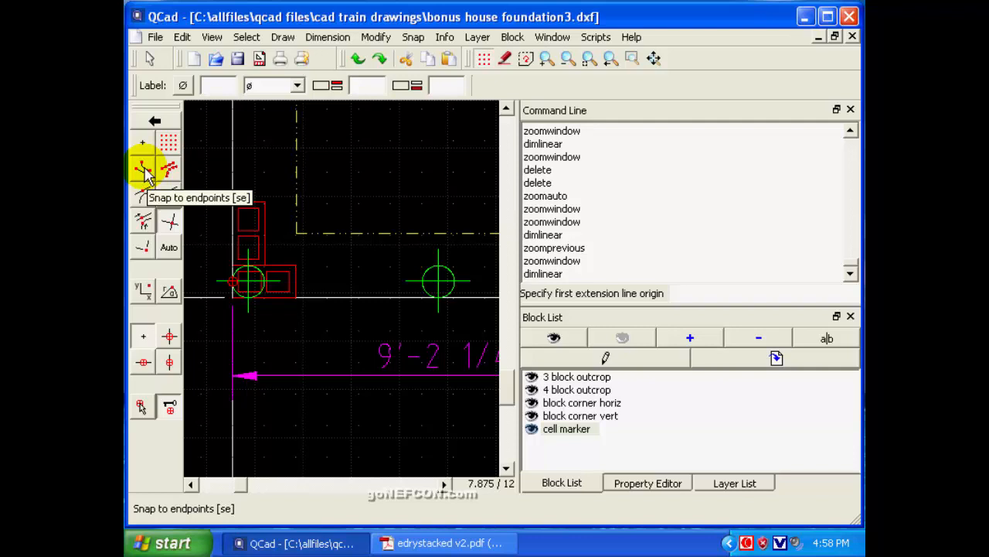
pyautogui.click(169, 224)
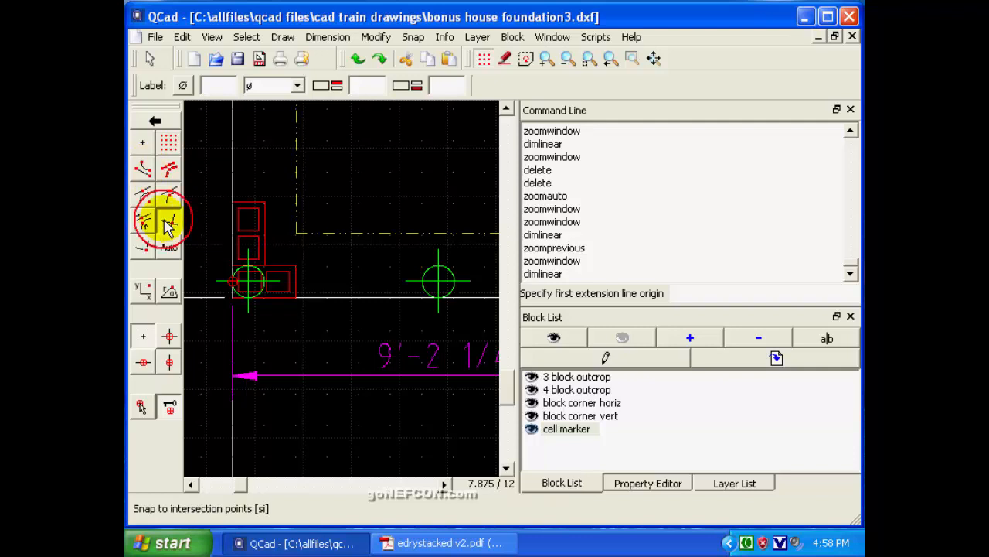
pyautogui.click(232, 280)
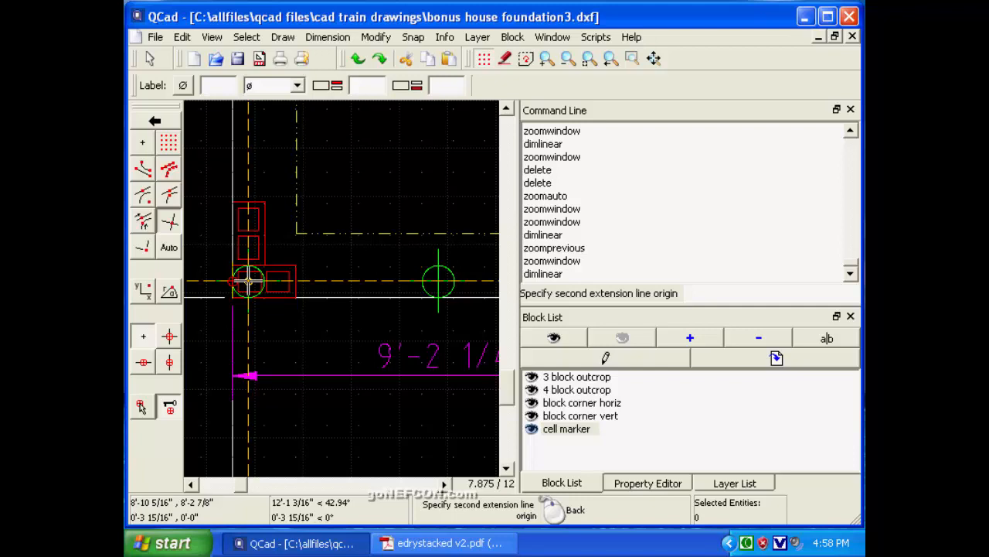
pyautogui.click(248, 280)
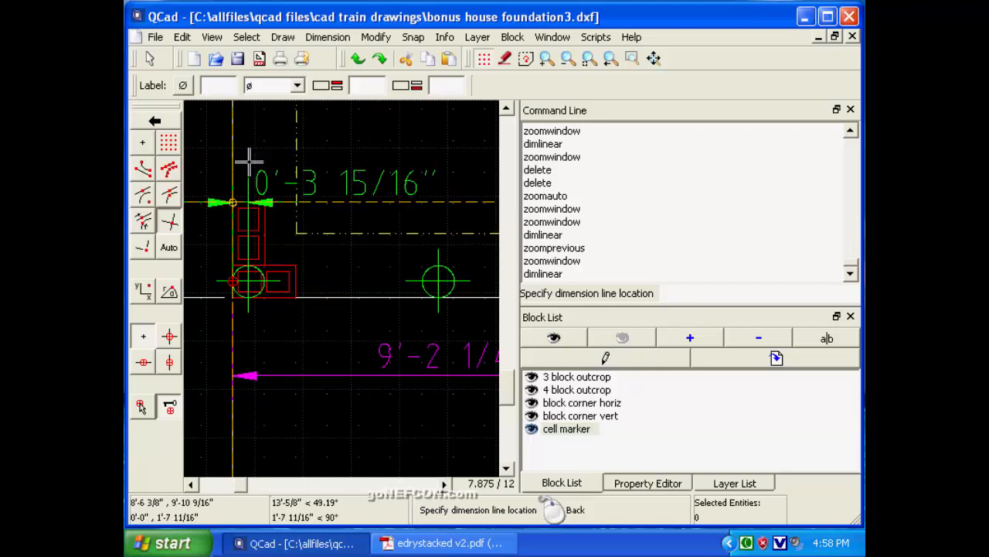
pyautogui.click(143, 142)
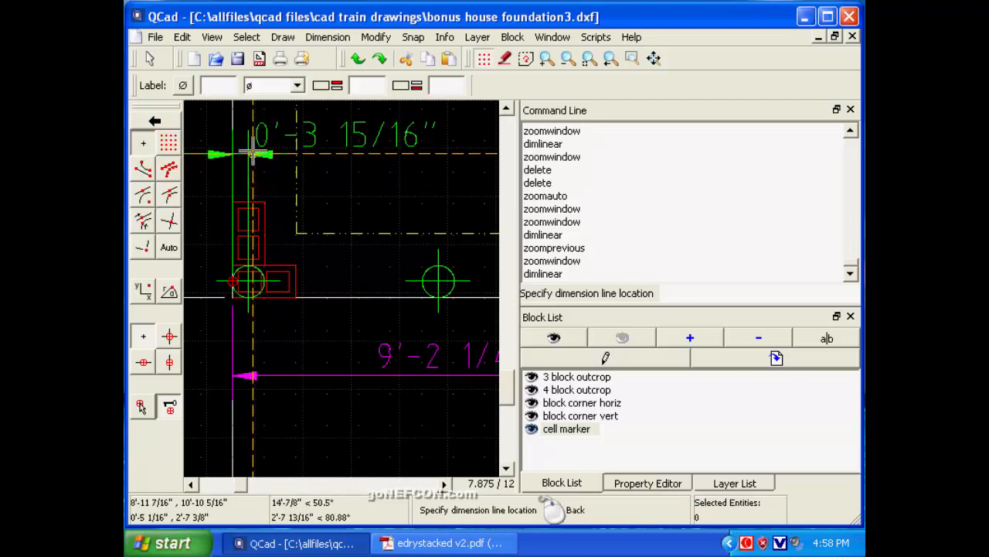
pyautogui.click(253, 147)
pyautogui.rightClick(263, 218)
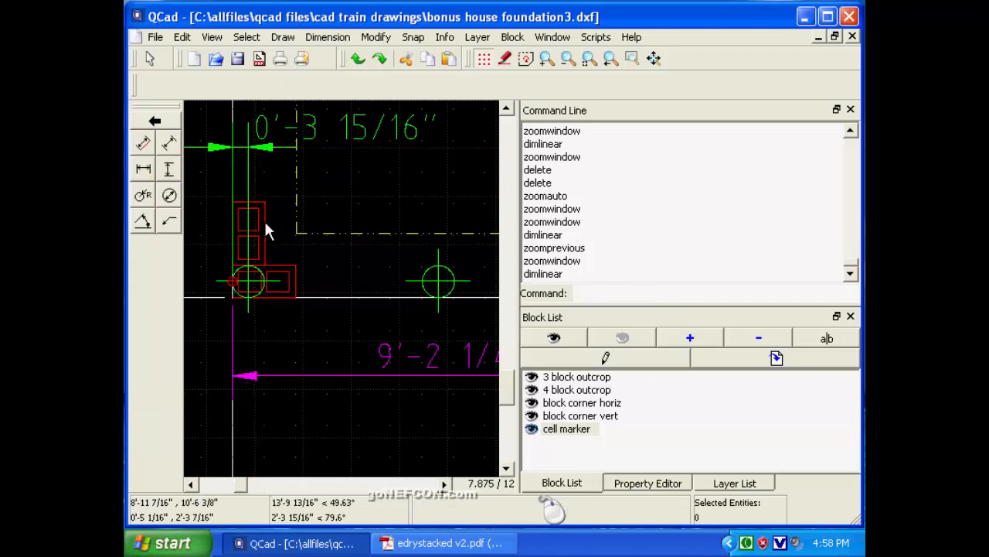
# Dimension the horizontal distance from the front wall's left corner to the second cell marker, just below the first marker's dimension.
pyautogui.click(143, 172)
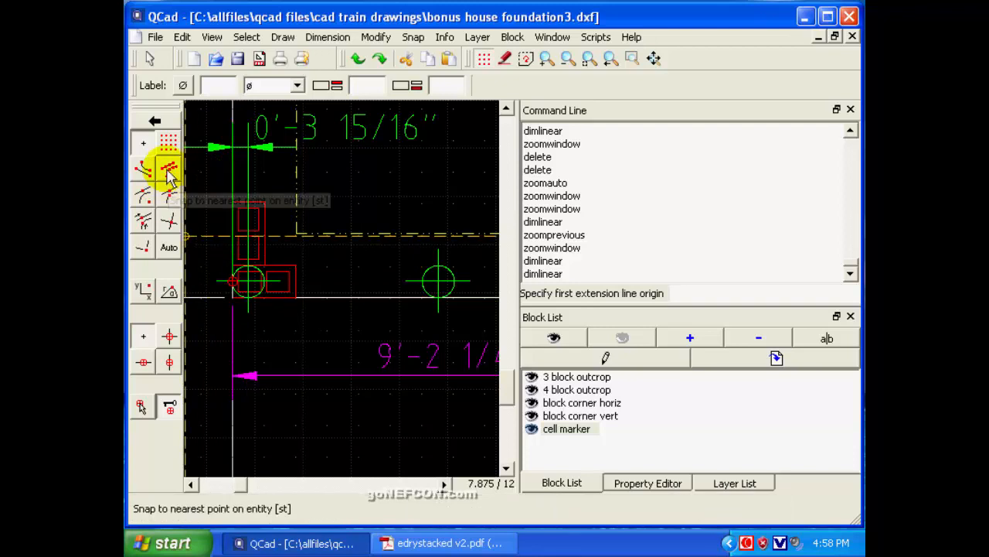
pyautogui.click(169, 220)
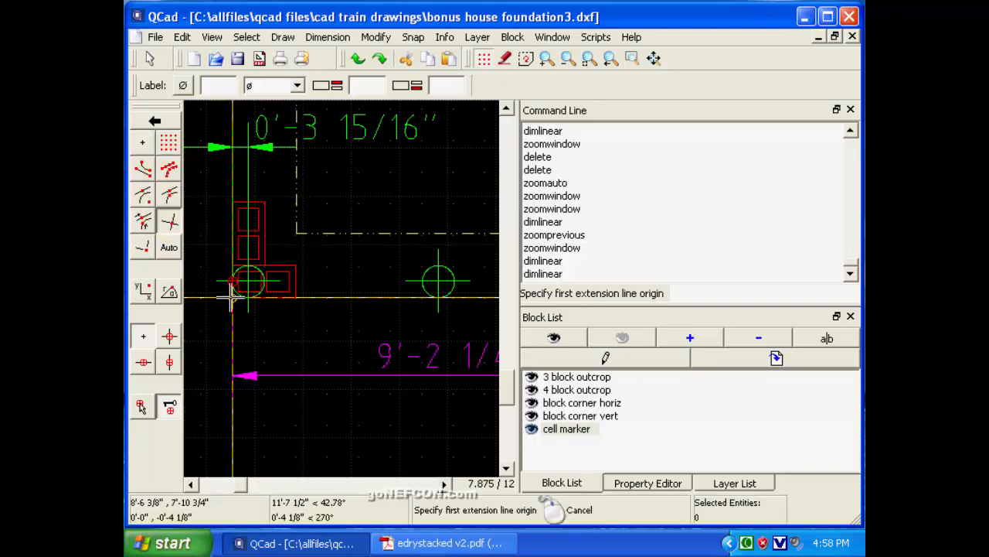
pyautogui.click(231, 297)
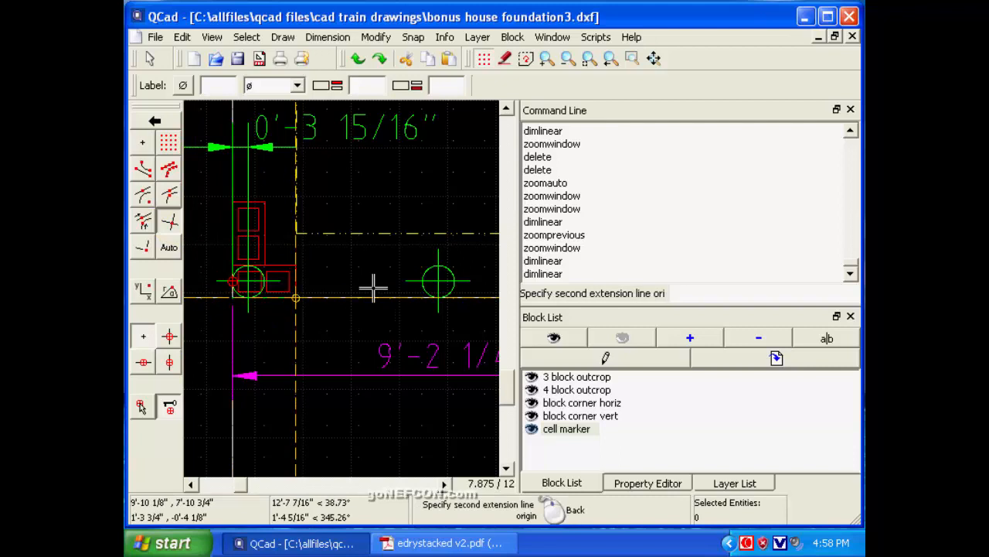
pyautogui.click(437, 297)
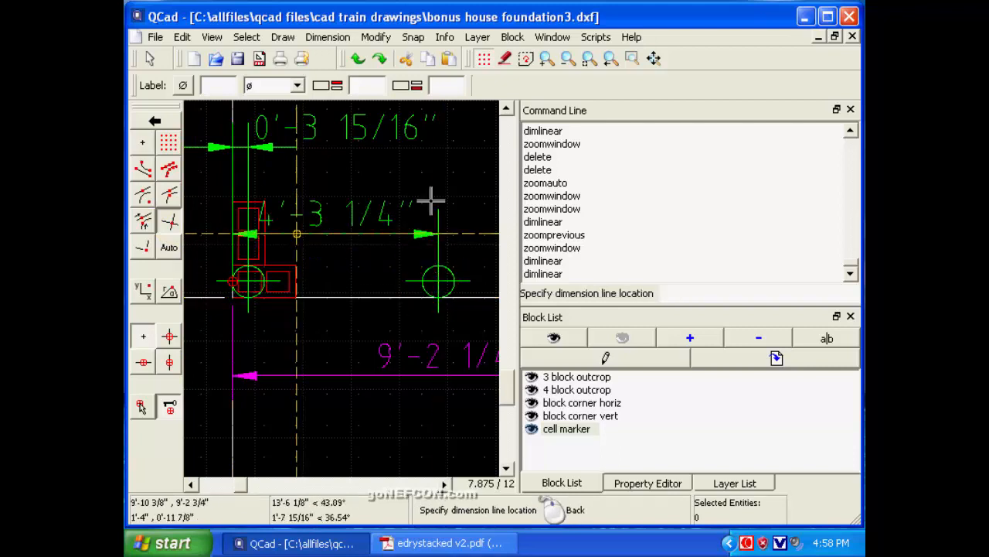
pyautogui.click(142, 143)
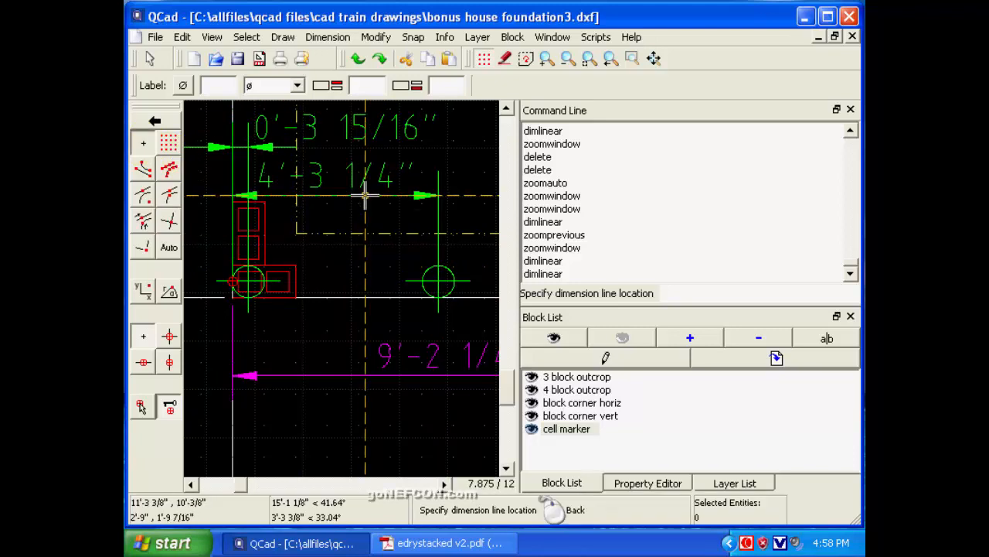
pyautogui.click(365, 196)
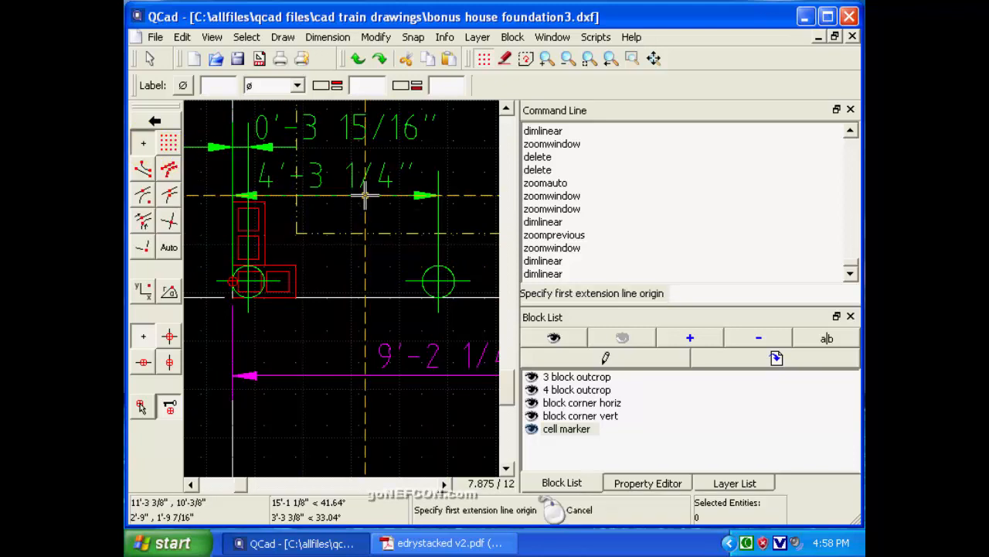
pyautogui.rightClick(365, 196)
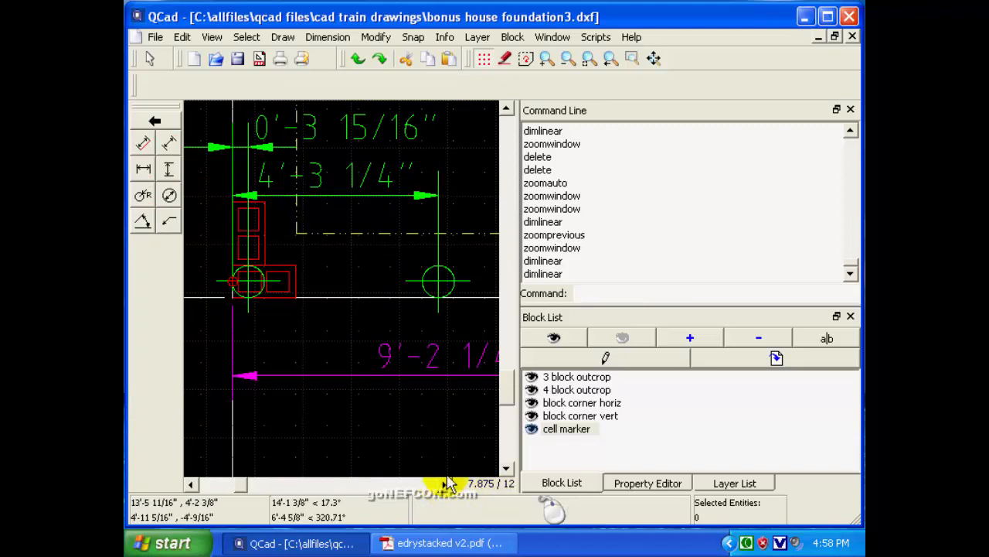
# Dimension the horizontal distance from the front wall's left corner to the third cell marker, above the two existing marker dimensions.
pyautogui.click(567, 61)
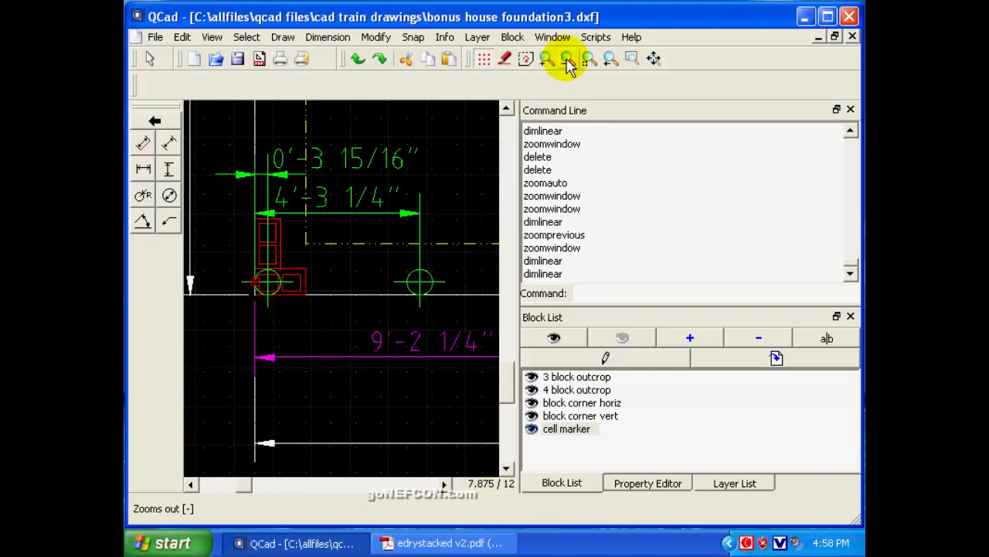
pyautogui.click(566, 60)
pyautogui.click(567, 60)
pyautogui.click(566, 61)
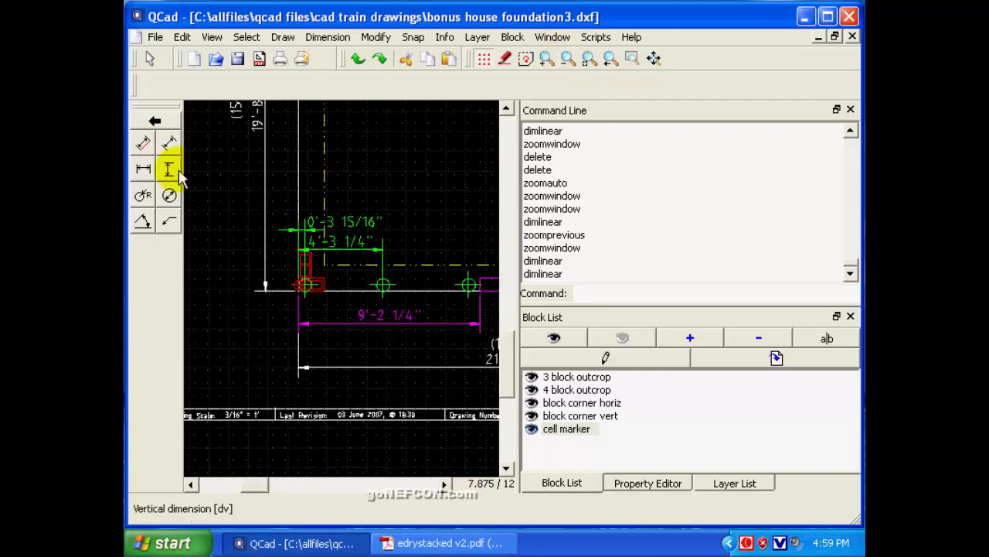
pyautogui.click(143, 169)
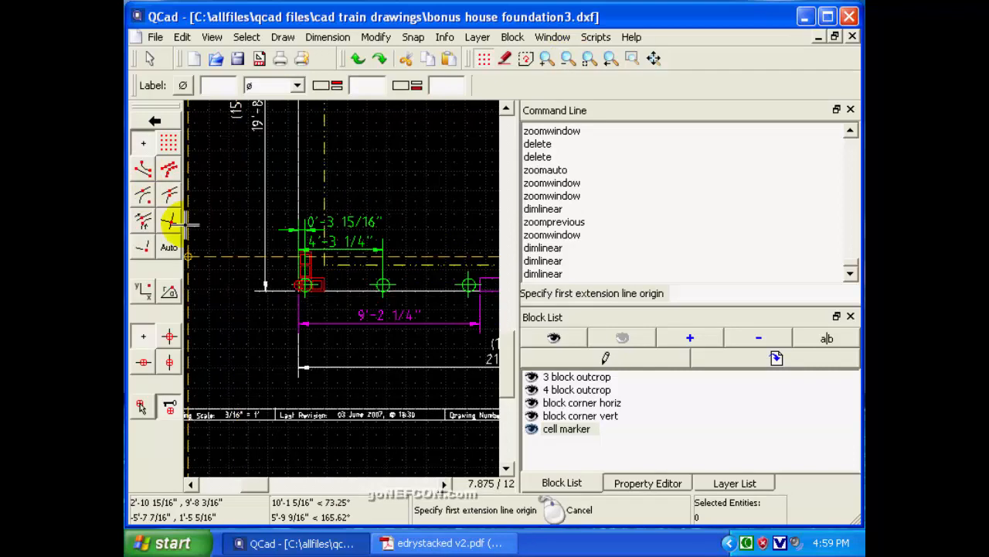
pyautogui.click(170, 221)
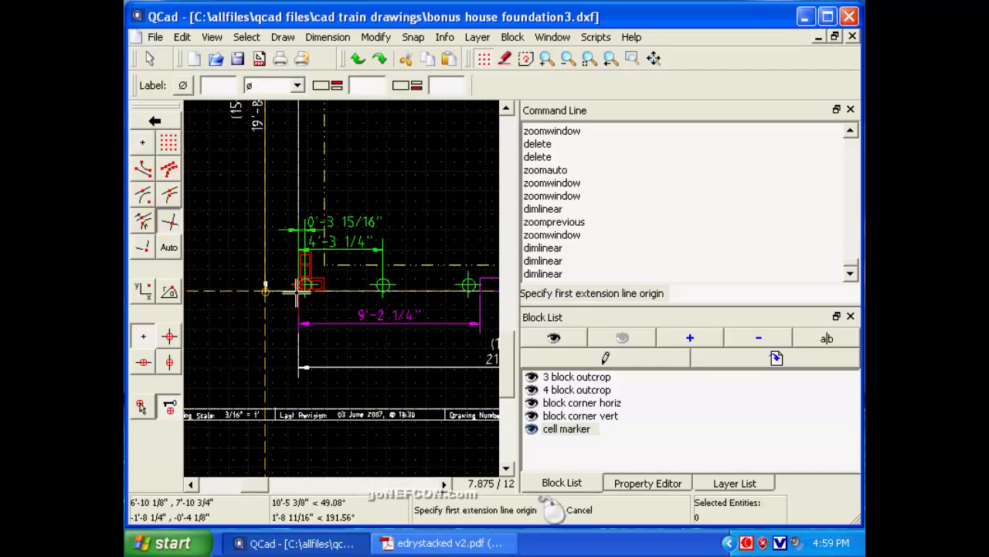
pyautogui.click(298, 291)
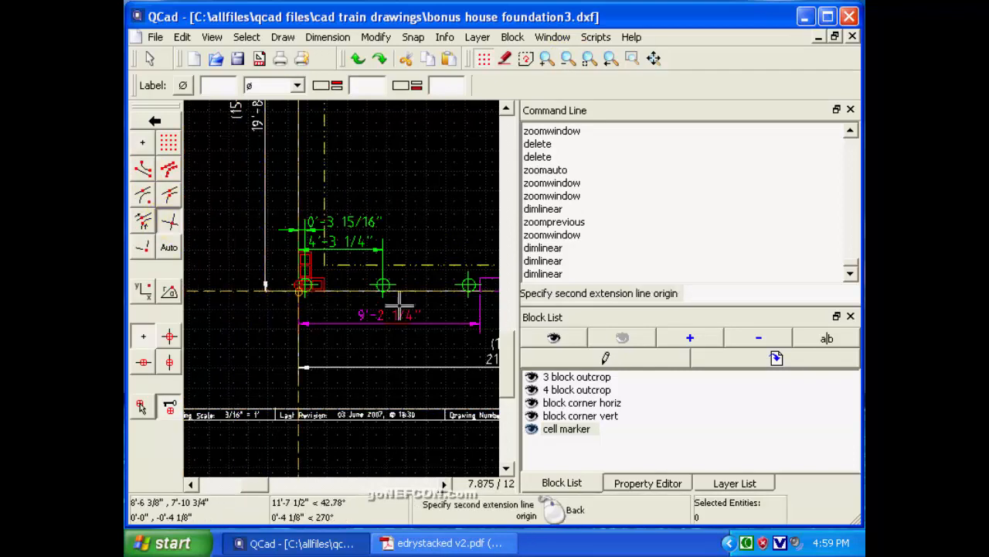
pyautogui.click(469, 292)
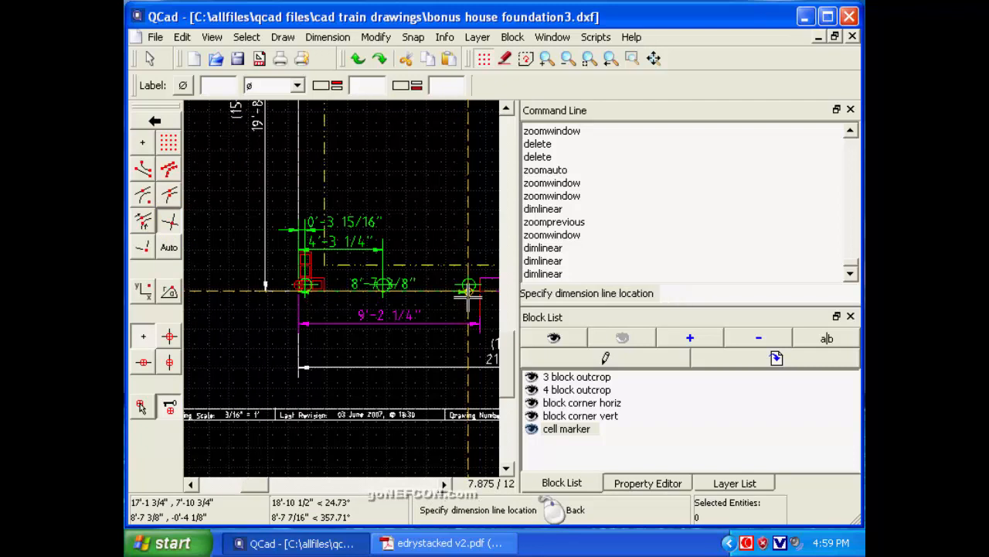
pyautogui.click(142, 142)
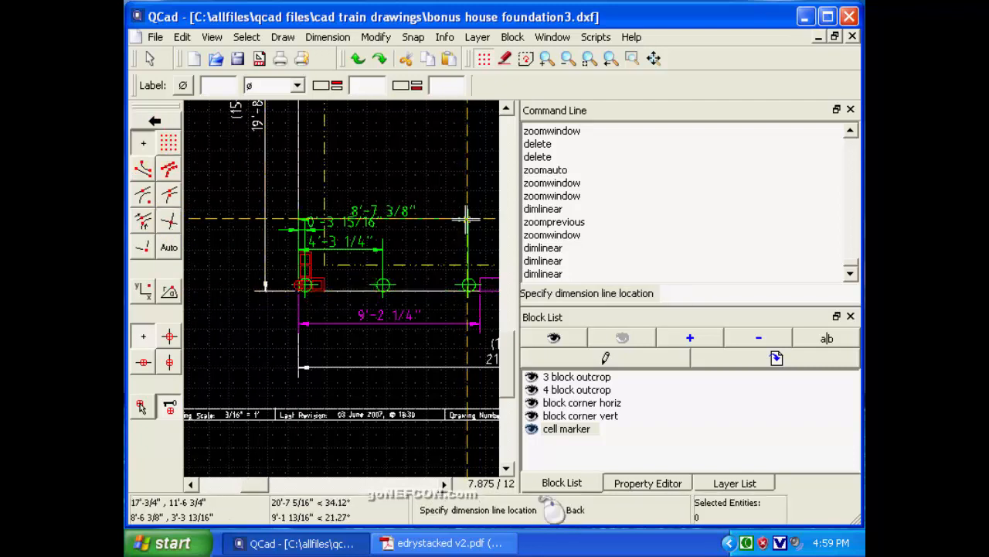
pyautogui.click(461, 205)
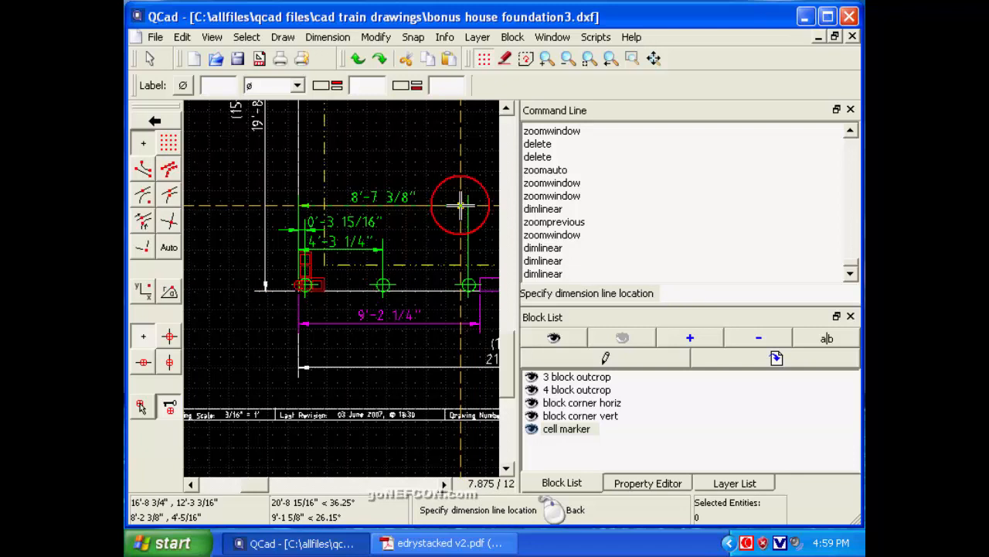
pyautogui.rightClick(460, 205)
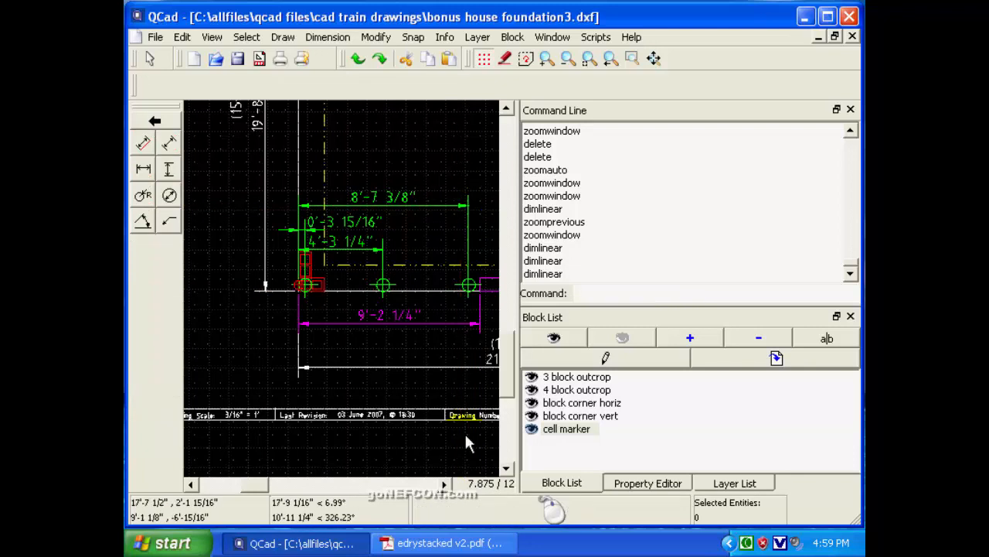
# Start a horizontal dimension from the front wall's left corner to the cell marker at that wall section's right corner, using intersection snaps.
pyautogui.click(443, 483)
pyautogui.click(443, 484)
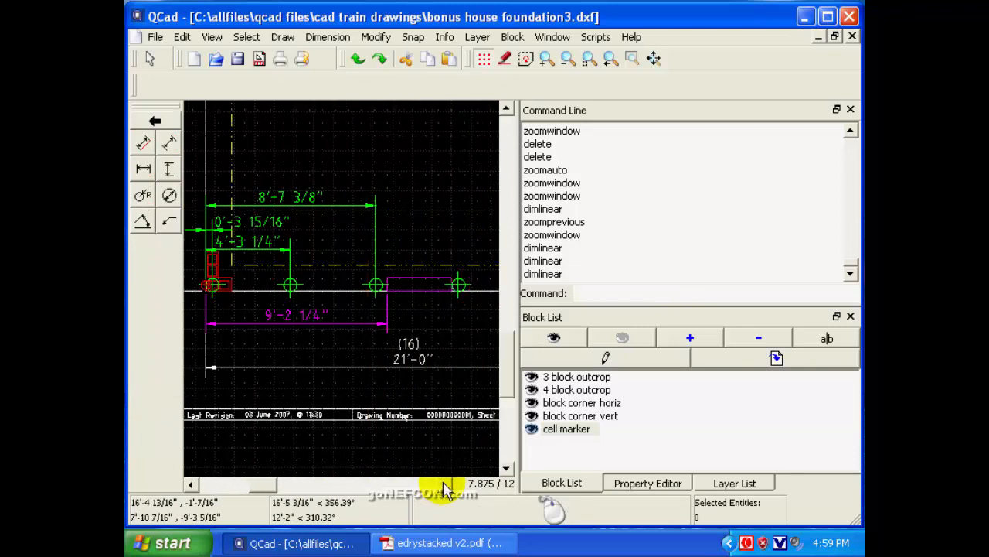
pyautogui.click(567, 60)
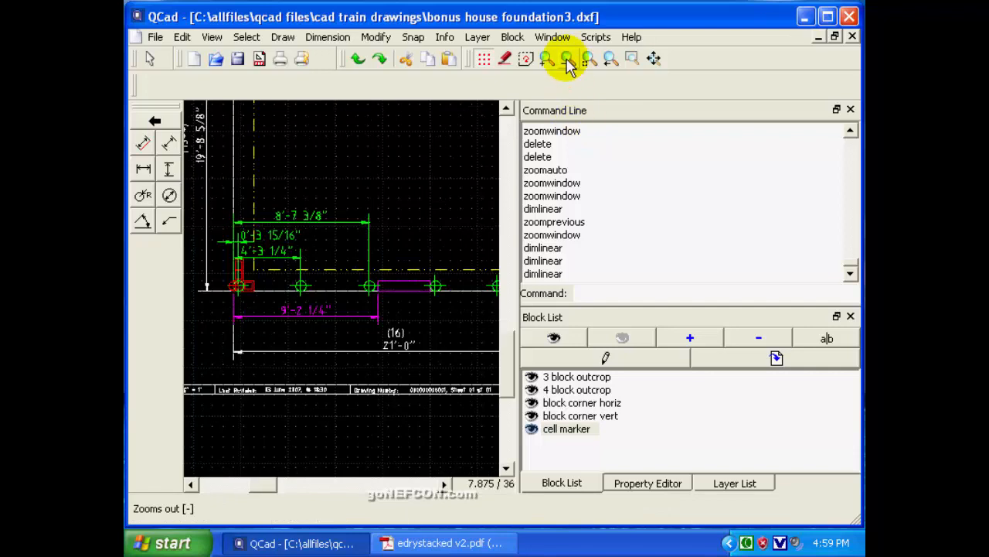
pyautogui.click(568, 60)
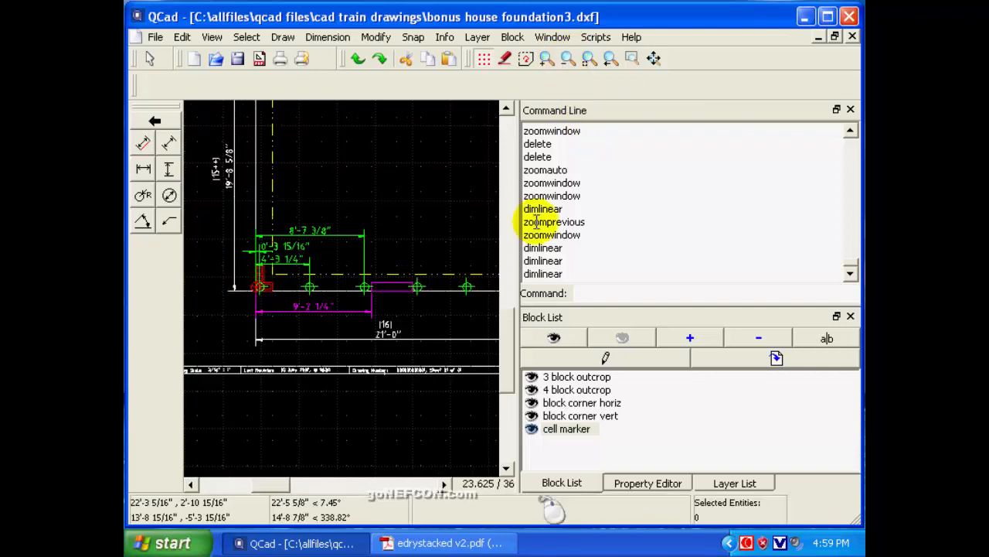
pyautogui.click(567, 60)
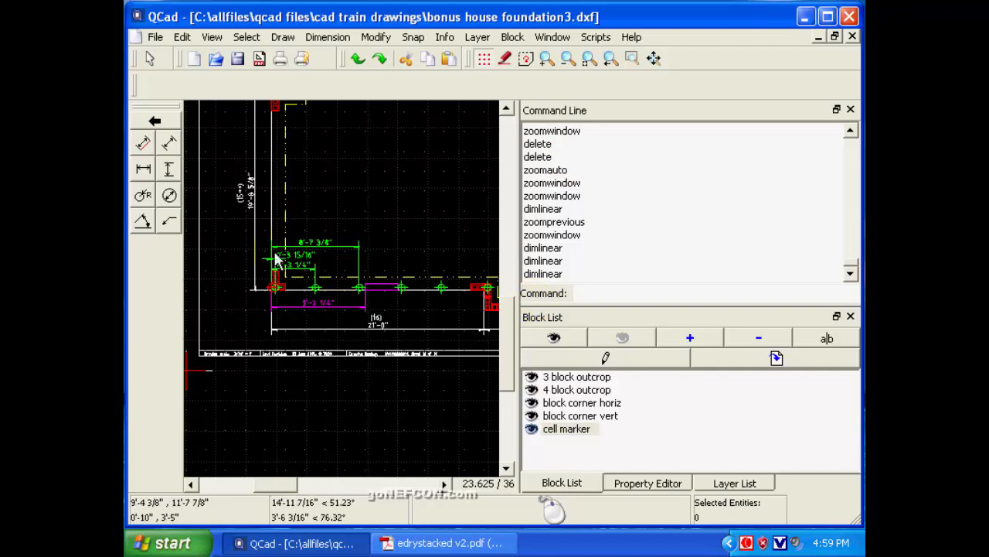
pyautogui.click(143, 172)
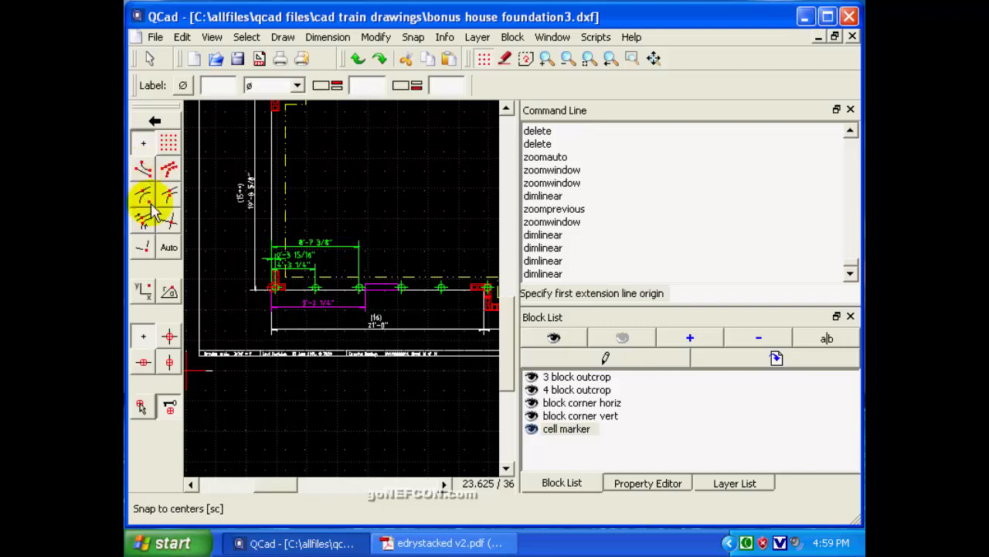
pyautogui.click(168, 224)
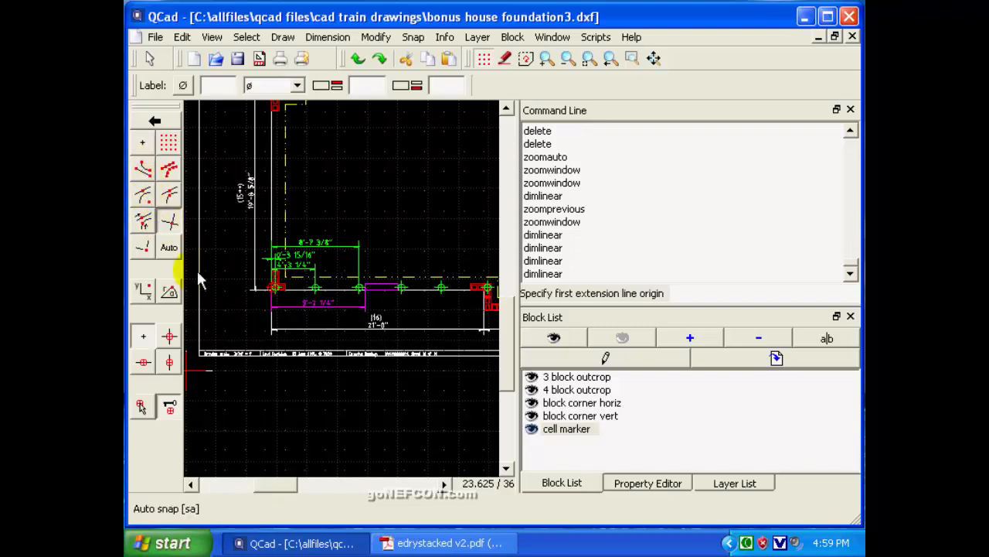
pyautogui.click(274, 287)
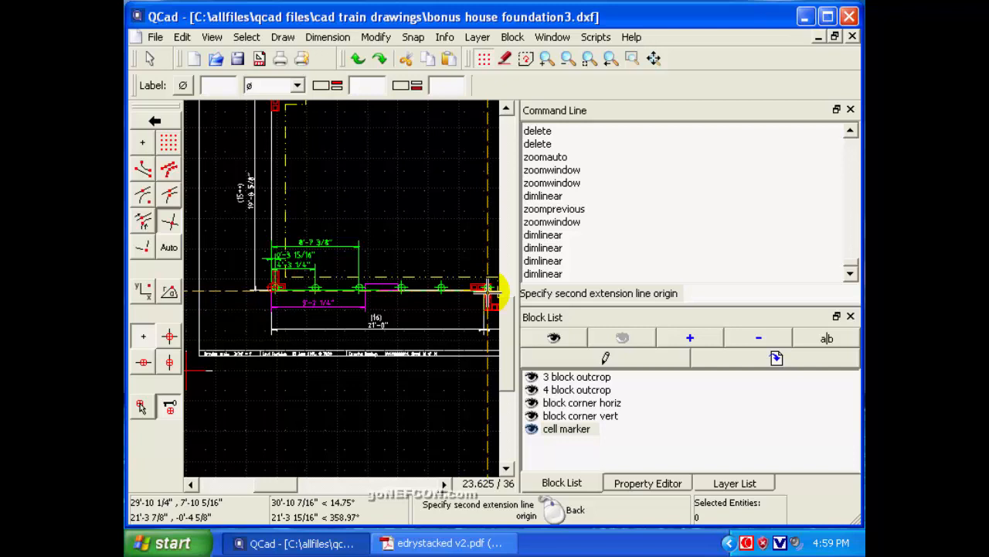
pyautogui.click(632, 58)
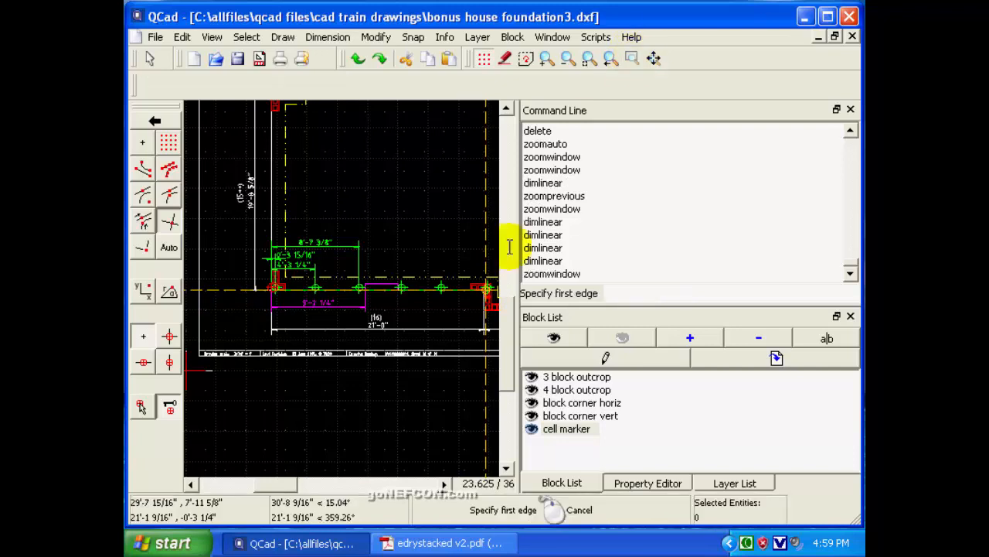
pyautogui.click(460, 255)
pyautogui.click(498, 306)
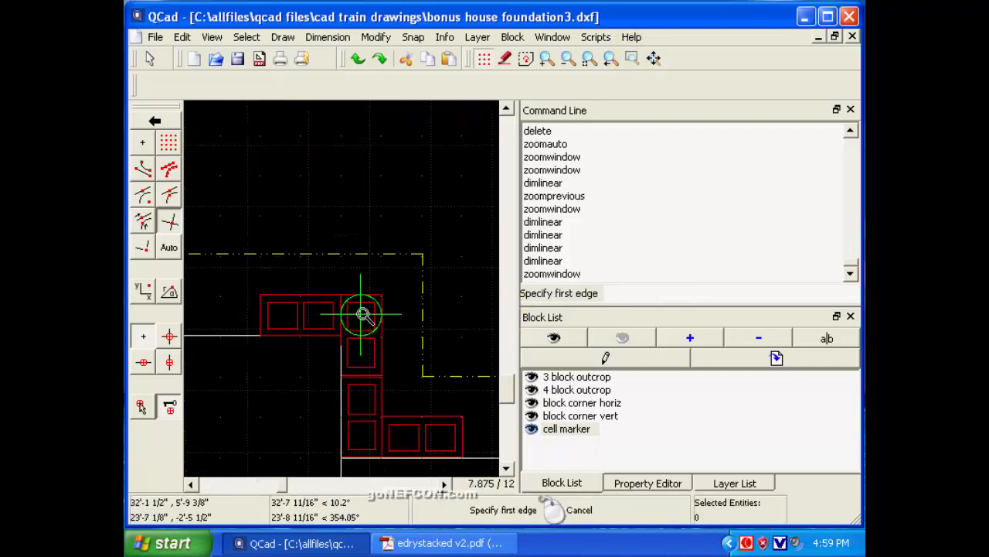
pyautogui.rightClick(345, 338)
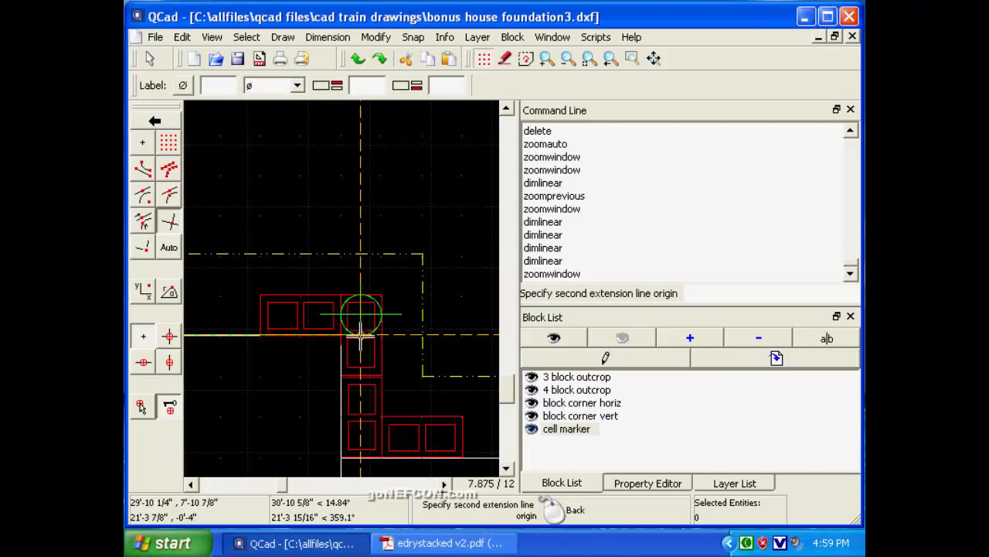
pyautogui.click(360, 334)
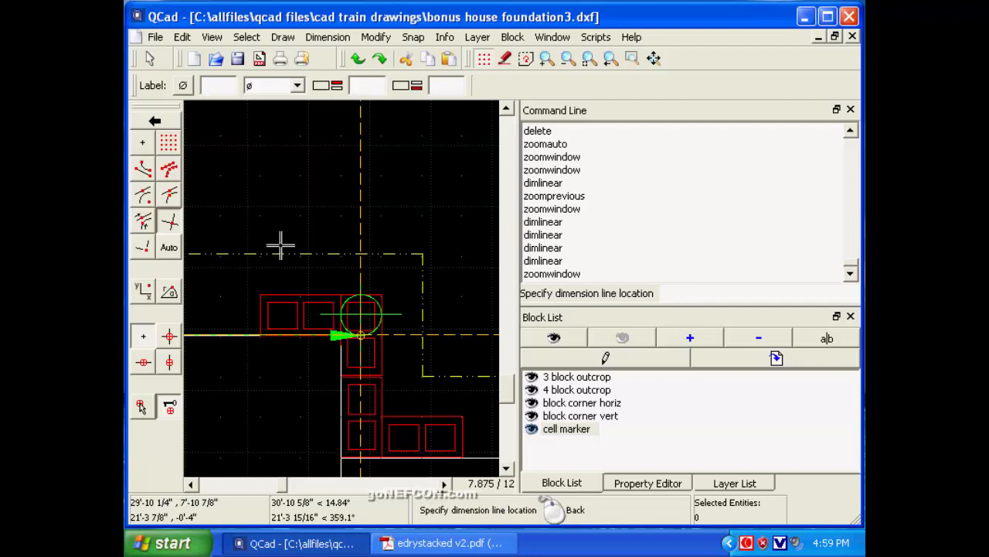
# Place the corner marker's dimension line with free positioning, just above the three existing cell marker dimensions, and finish the dimension.
pyautogui.click(142, 143)
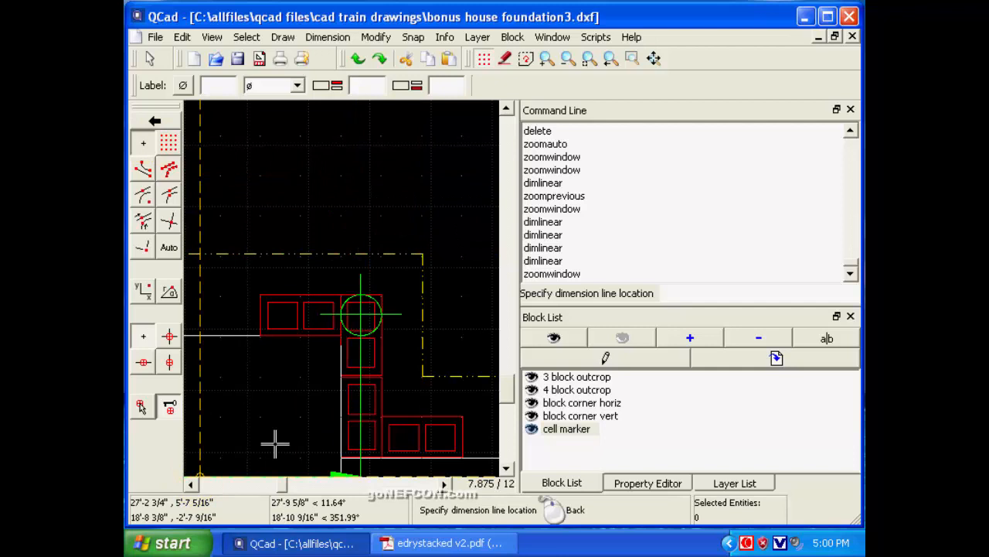
pyautogui.click(609, 57)
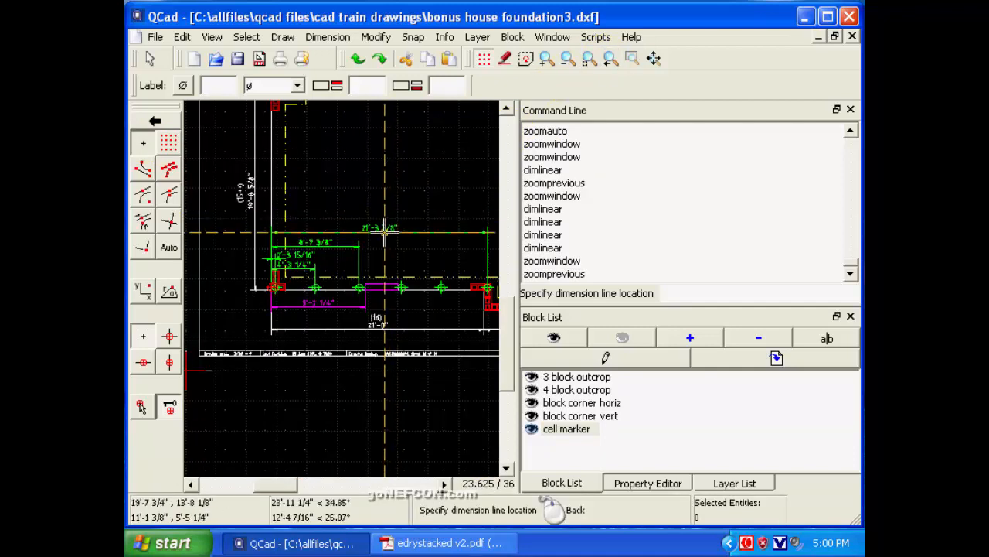
pyautogui.click(384, 232)
pyautogui.rightClick(384, 232)
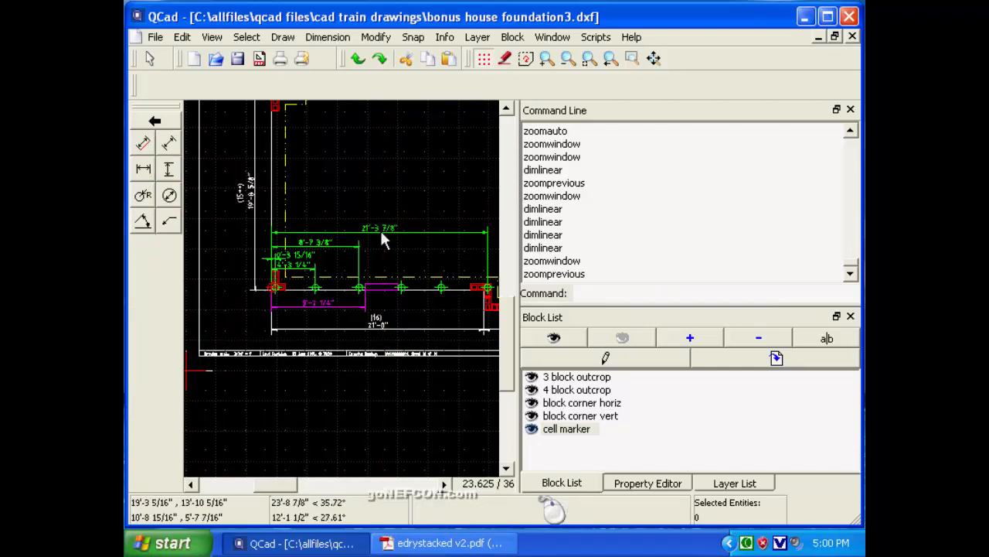
# Compare the front wall's marker dimensions with the two-cell block table in the edrystacked v2.pdf handbook, returning to the drawing's left corner.
pyautogui.click(610, 58)
pyautogui.click(283, 210)
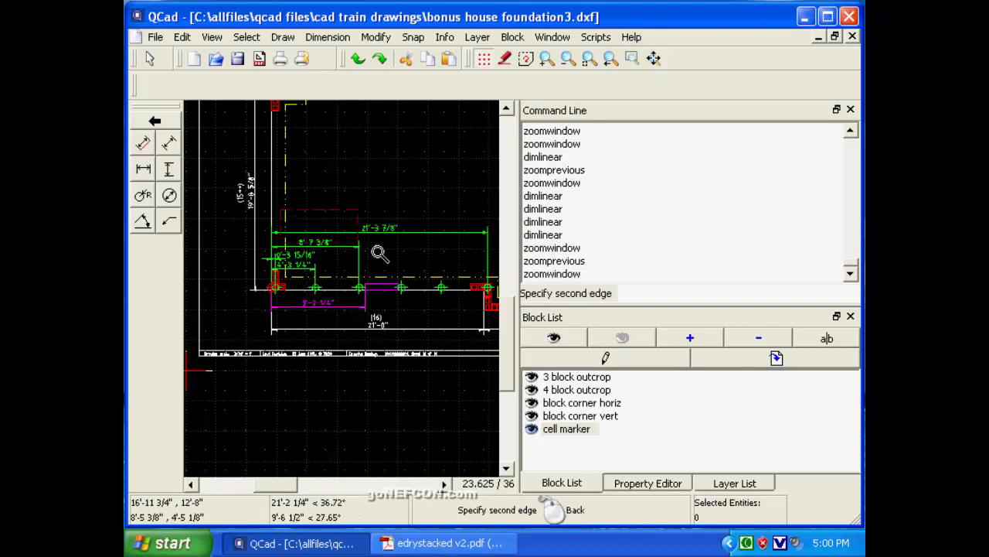
pyautogui.click(414, 278)
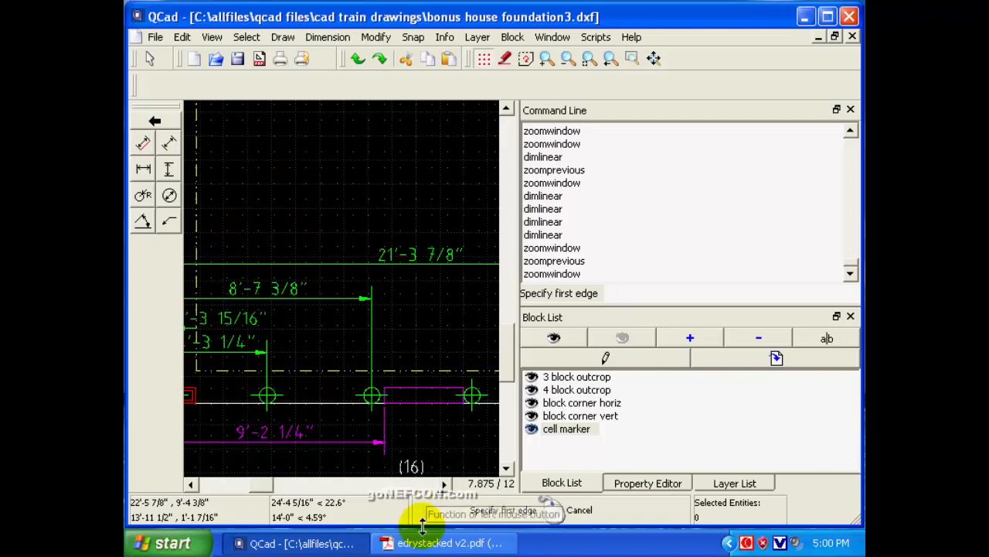
pyautogui.click(442, 543)
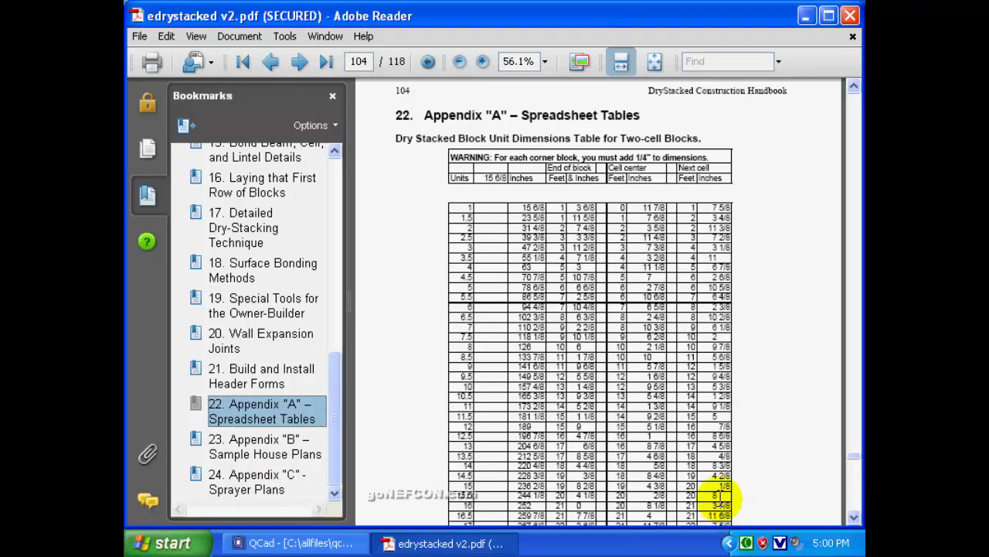
pyautogui.hotkey('alt', 'Tab')
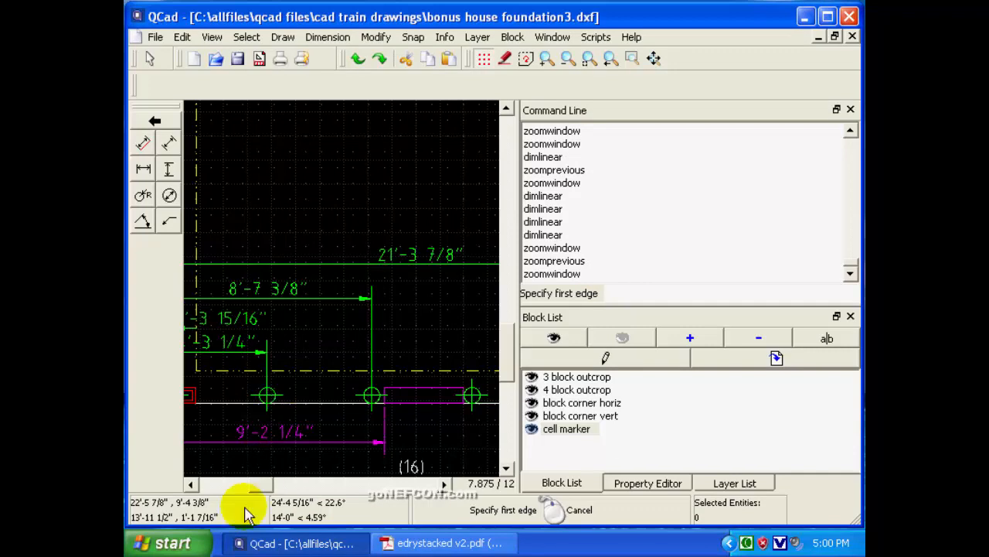
pyautogui.click(191, 484)
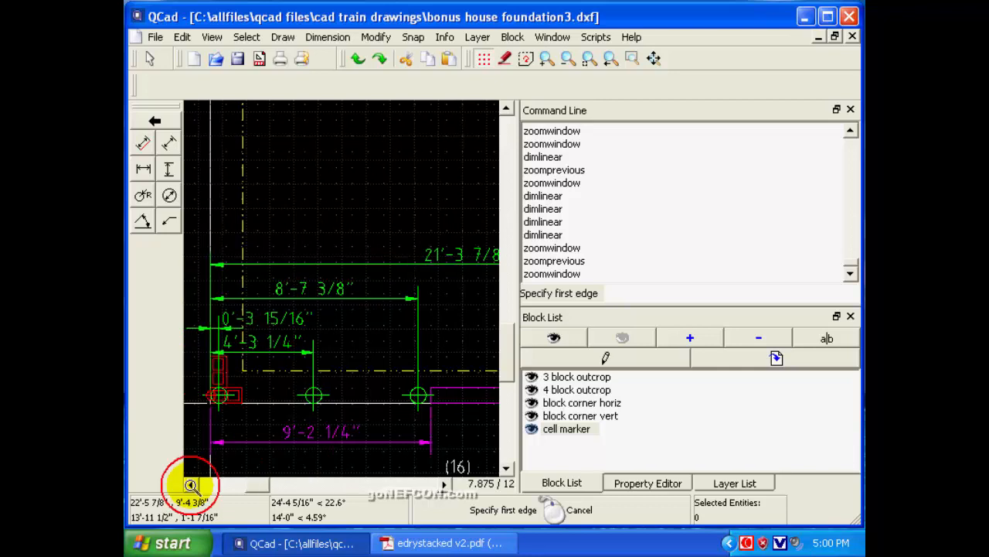
pyautogui.click(191, 483)
pyautogui.click(191, 483)
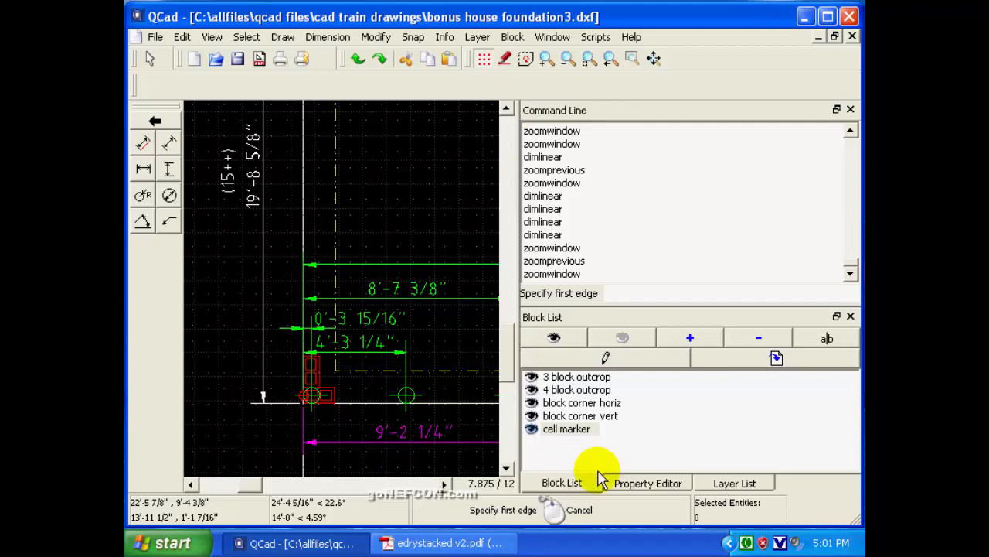
# Save the drawing and hide the footer and sample corner details layers.
pyautogui.click(734, 485)
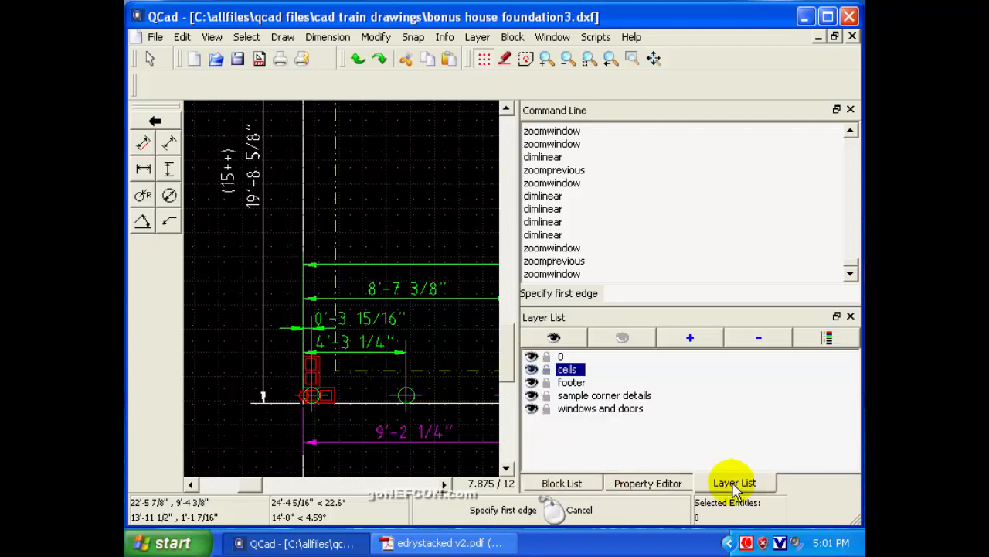
pyautogui.click(154, 38)
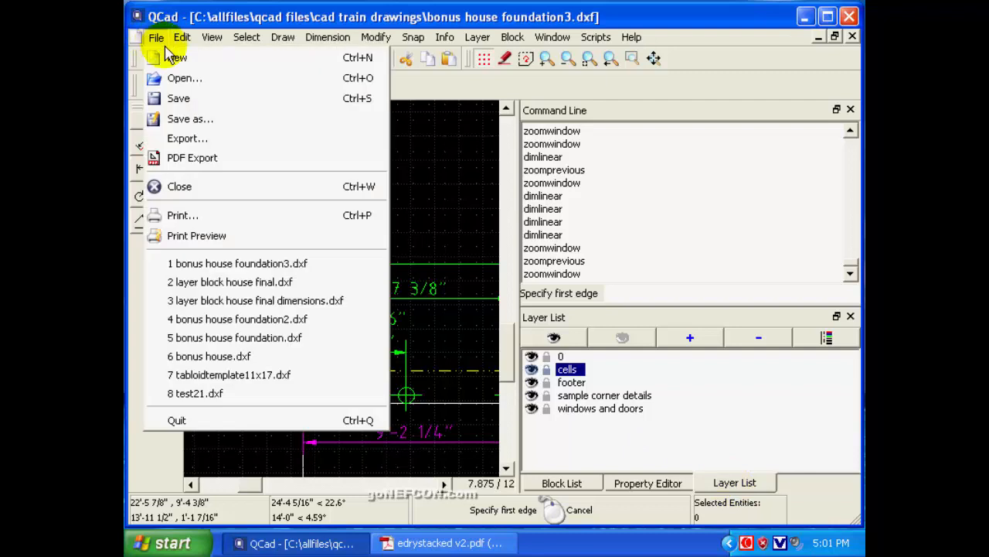
pyautogui.click(177, 98)
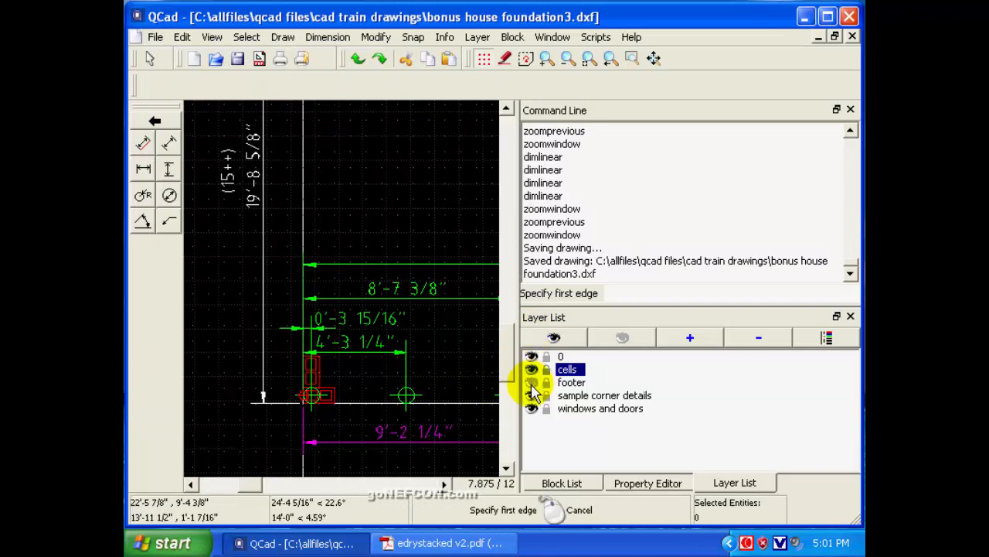
pyautogui.click(530, 396)
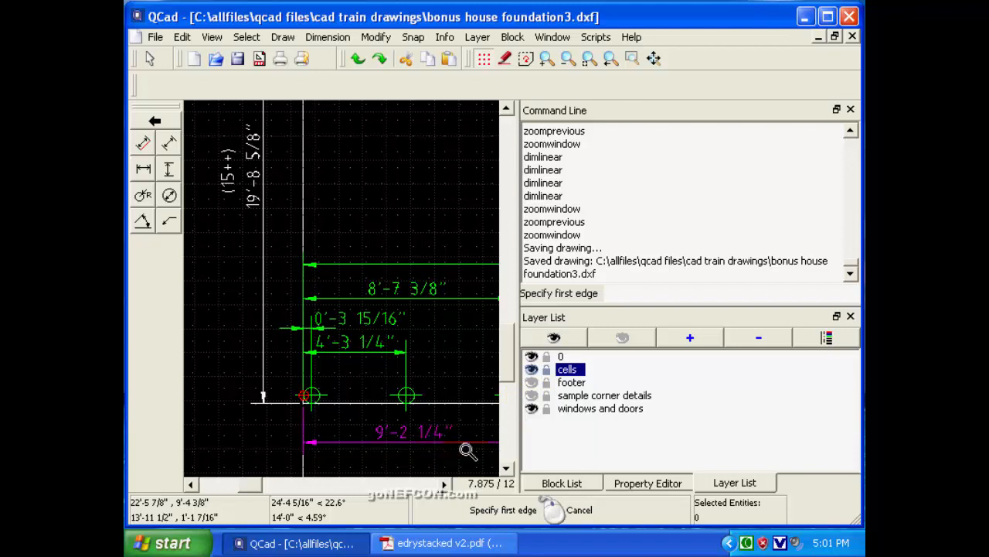
# Examine the whole plan and the front wall's cell markers and dimensions up to the left corner.
pyautogui.click(588, 58)
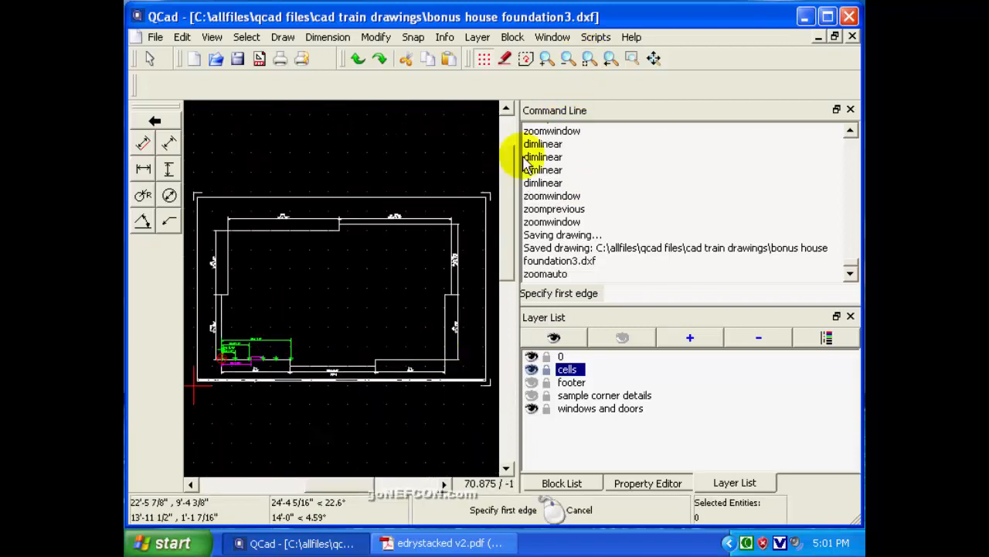
pyautogui.click(633, 59)
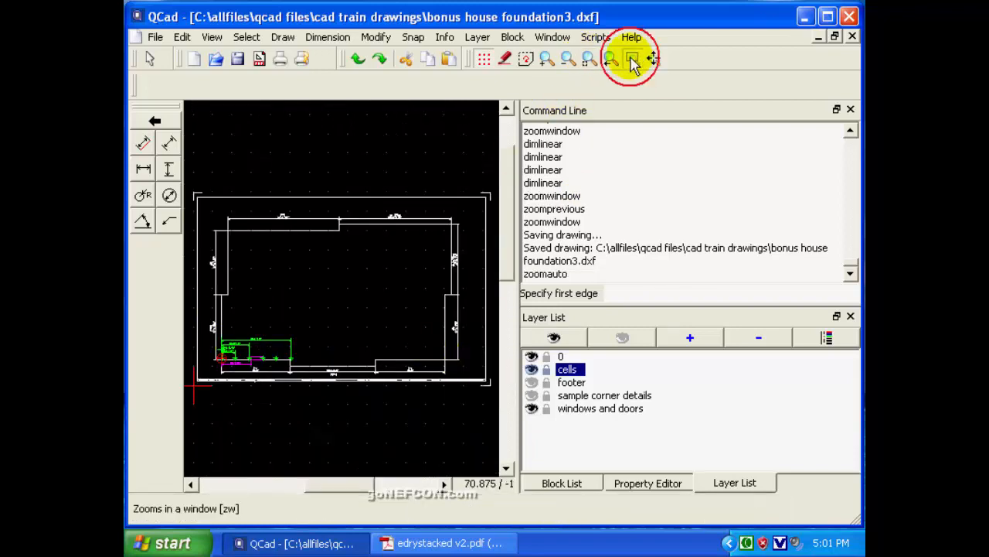
pyautogui.click(198, 298)
pyautogui.click(364, 412)
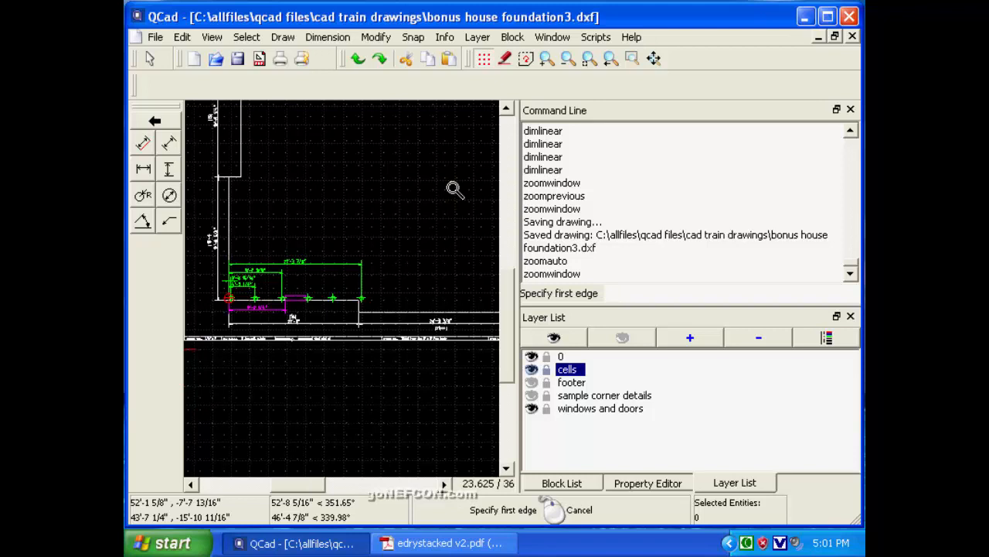
pyautogui.click(545, 59)
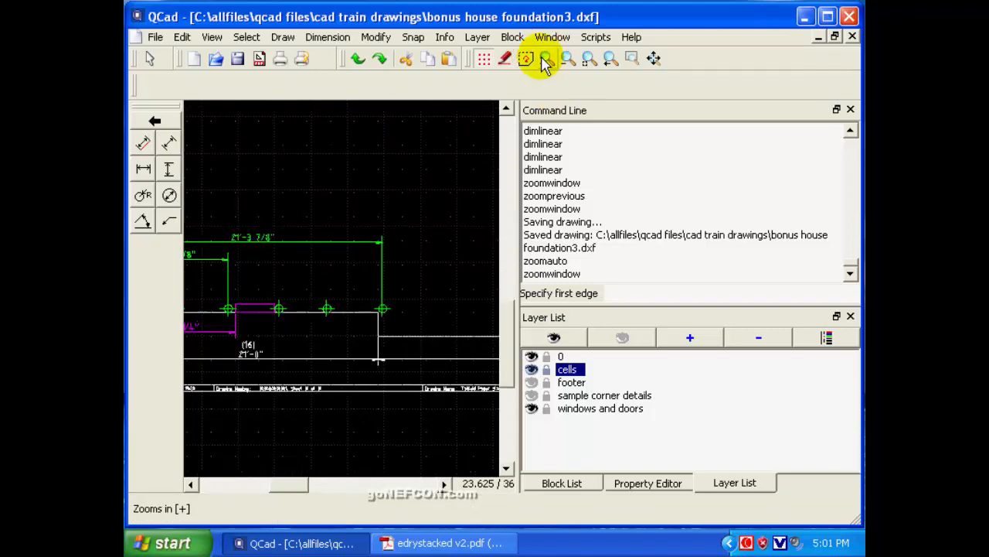
pyautogui.click(545, 59)
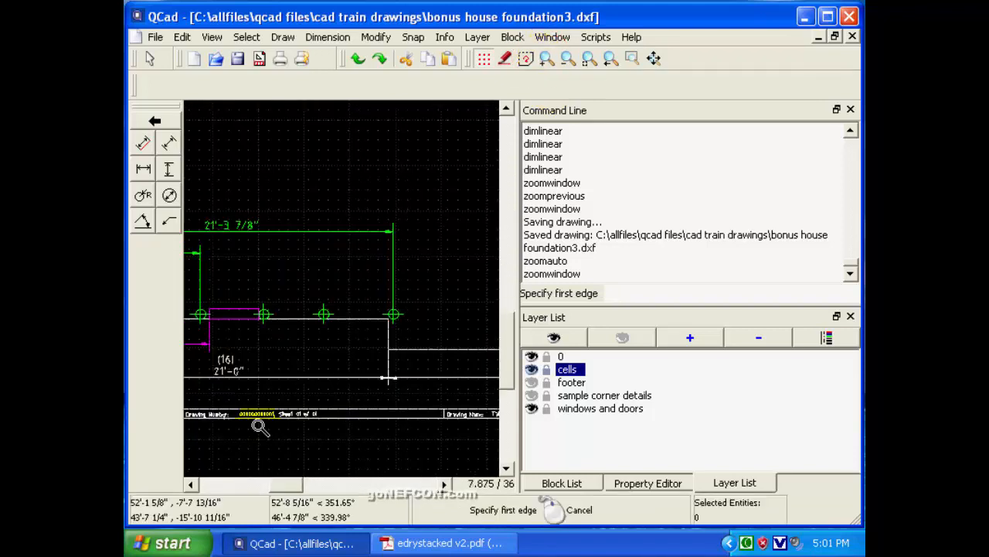
pyautogui.click(191, 484)
pyautogui.click(190, 484)
pyautogui.click(191, 483)
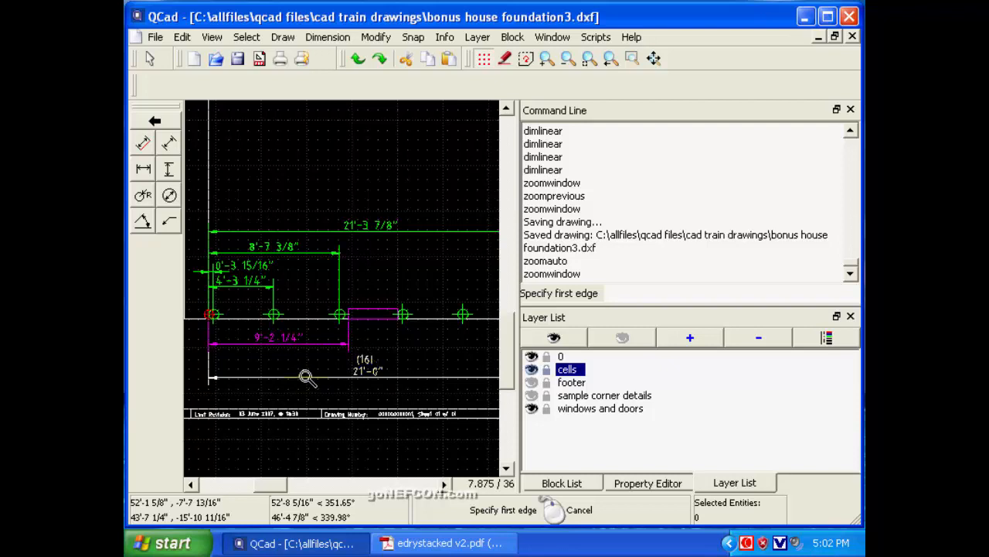
pyautogui.click(191, 483)
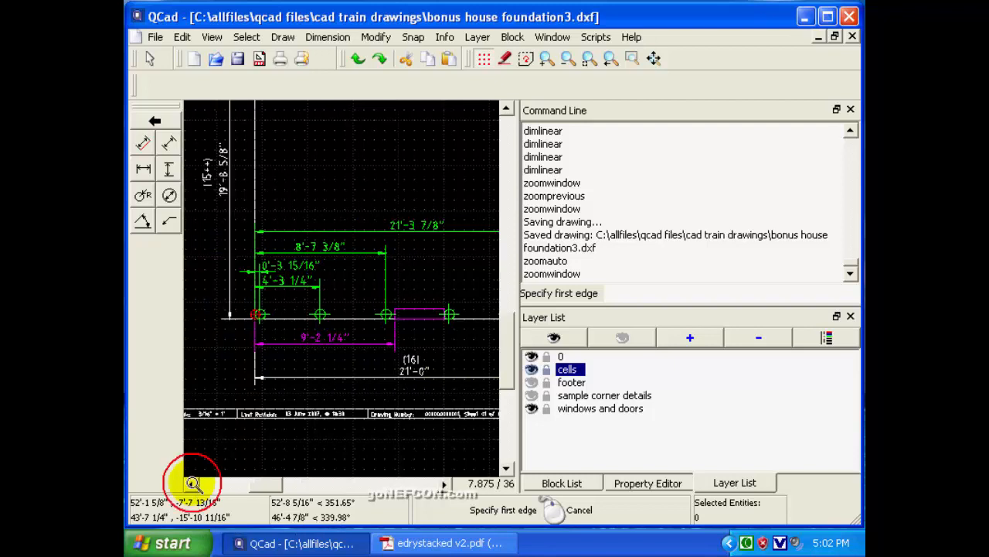
pyautogui.click(191, 483)
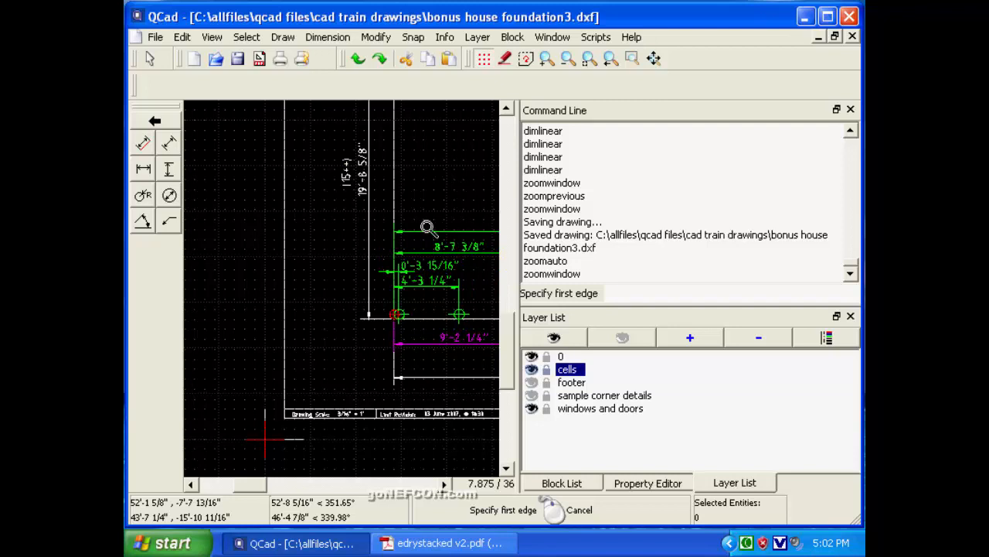
# Set the dimension text height to 4 inches in the current drawing's preferences and apply the change.
pyautogui.click(180, 39)
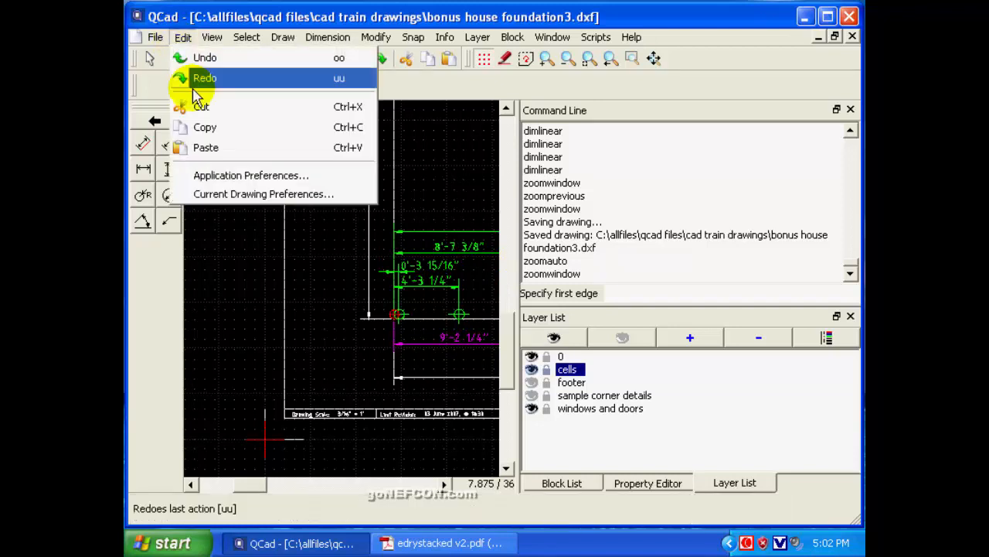
pyautogui.click(225, 194)
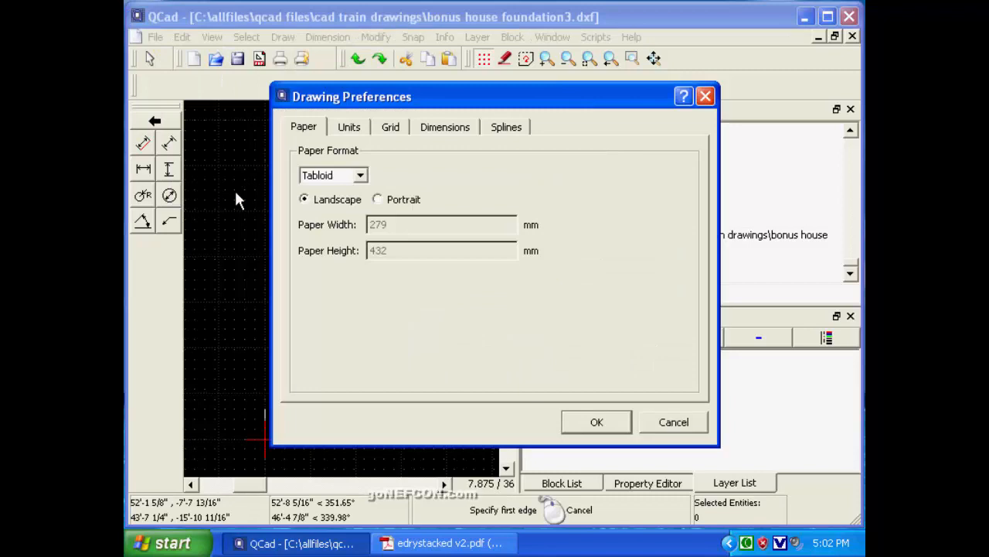
pyautogui.click(446, 130)
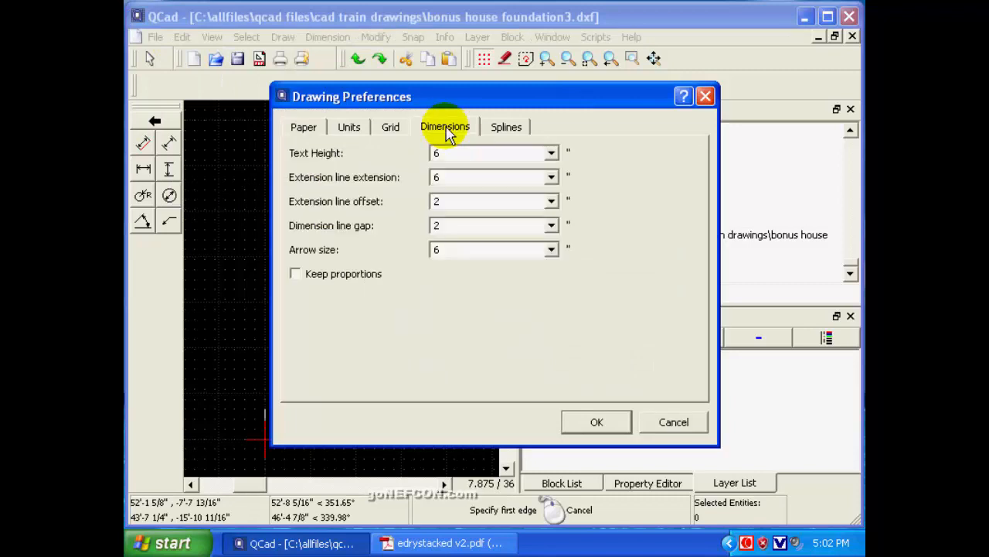
pyautogui.click(437, 153)
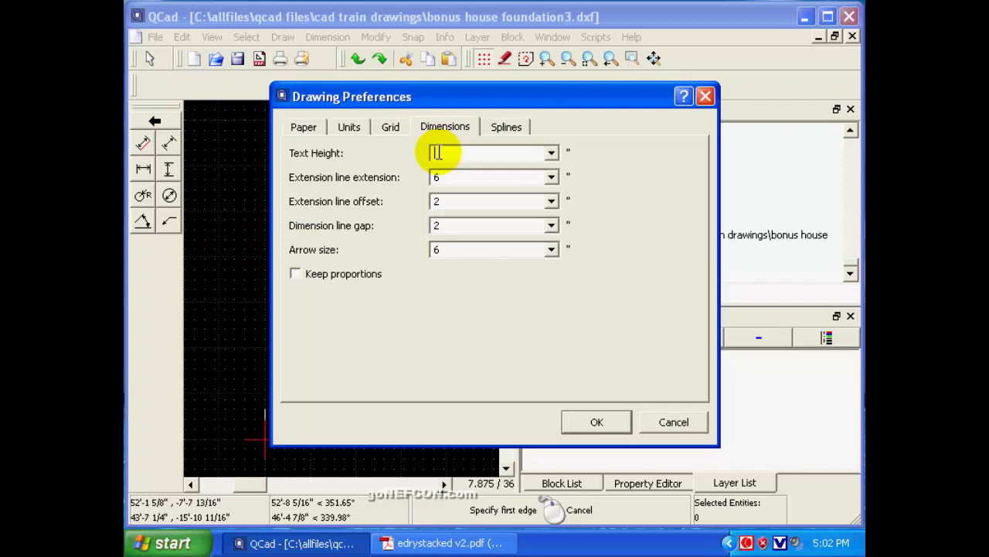
pyautogui.click(596, 421)
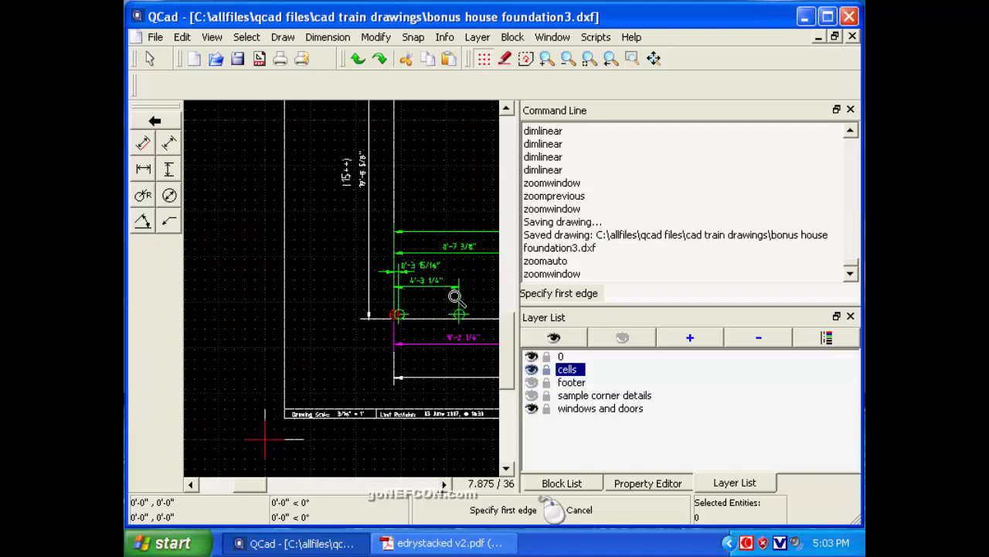
# Examine the dimension text along the front wall through to its right end and the area above it.
pyautogui.click(442, 486)
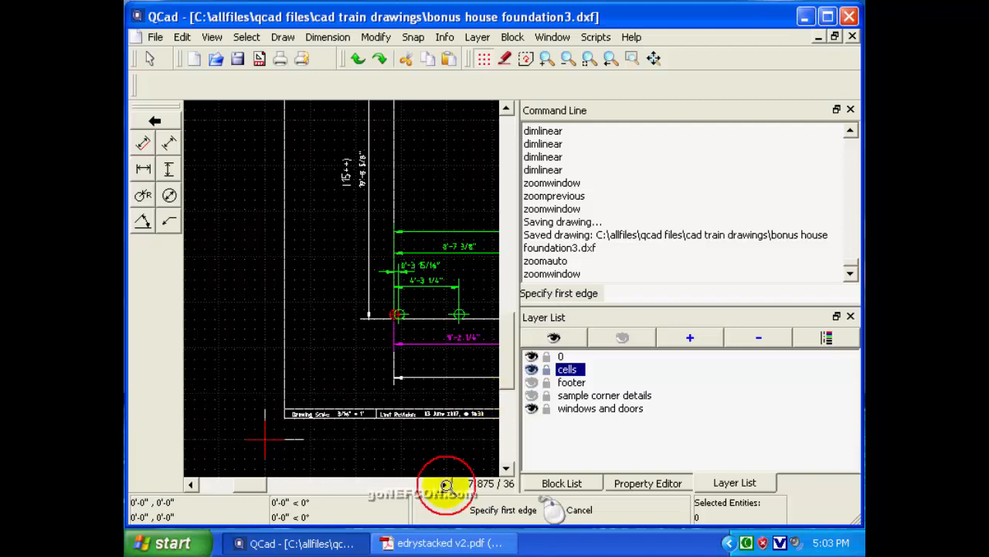
pyautogui.click(447, 485)
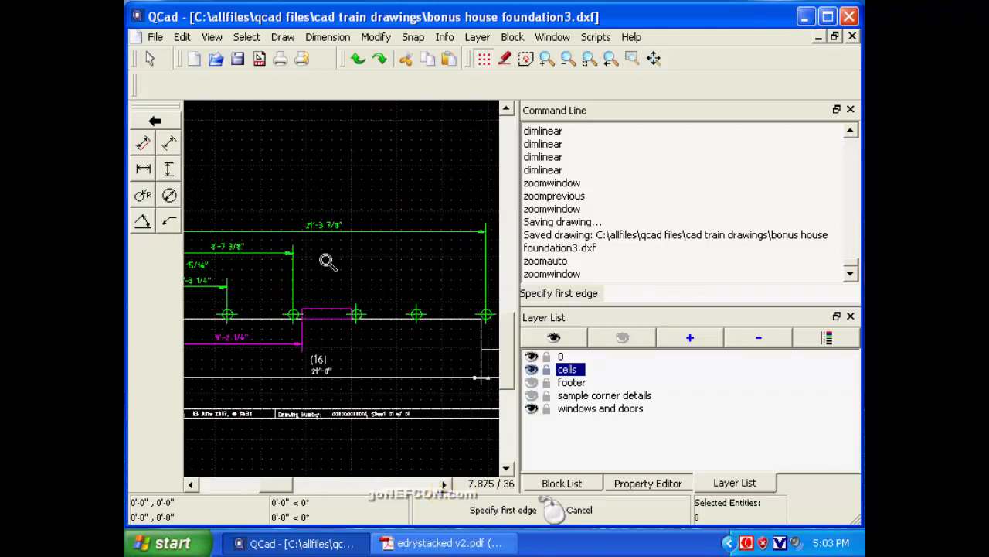
pyautogui.click(506, 109)
pyautogui.click(508, 110)
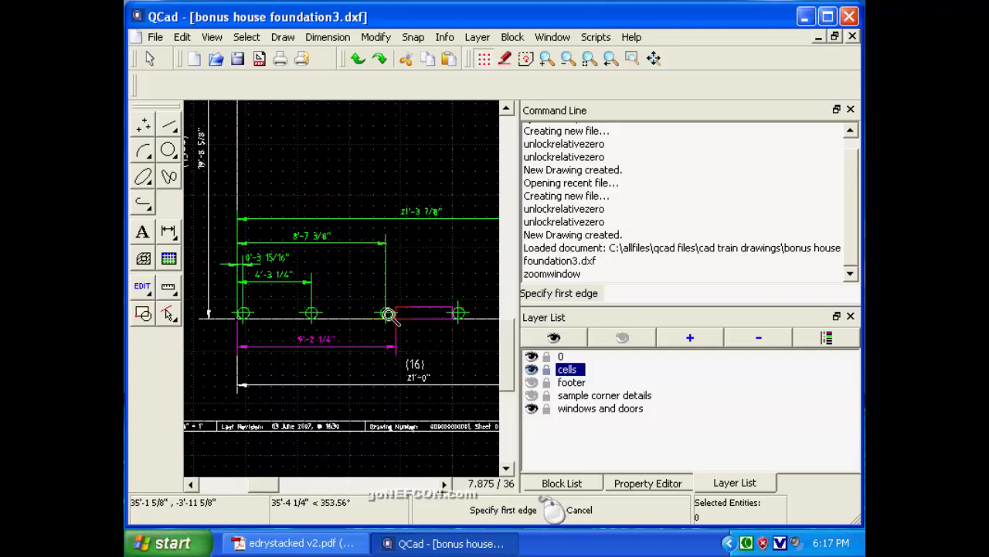
# Make cells the active layer.
pyautogui.click(572, 371)
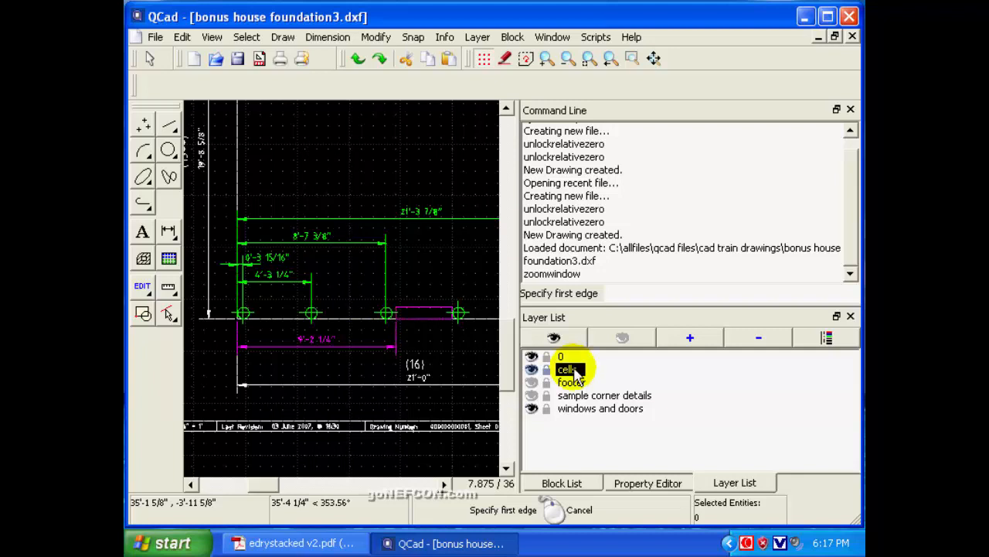